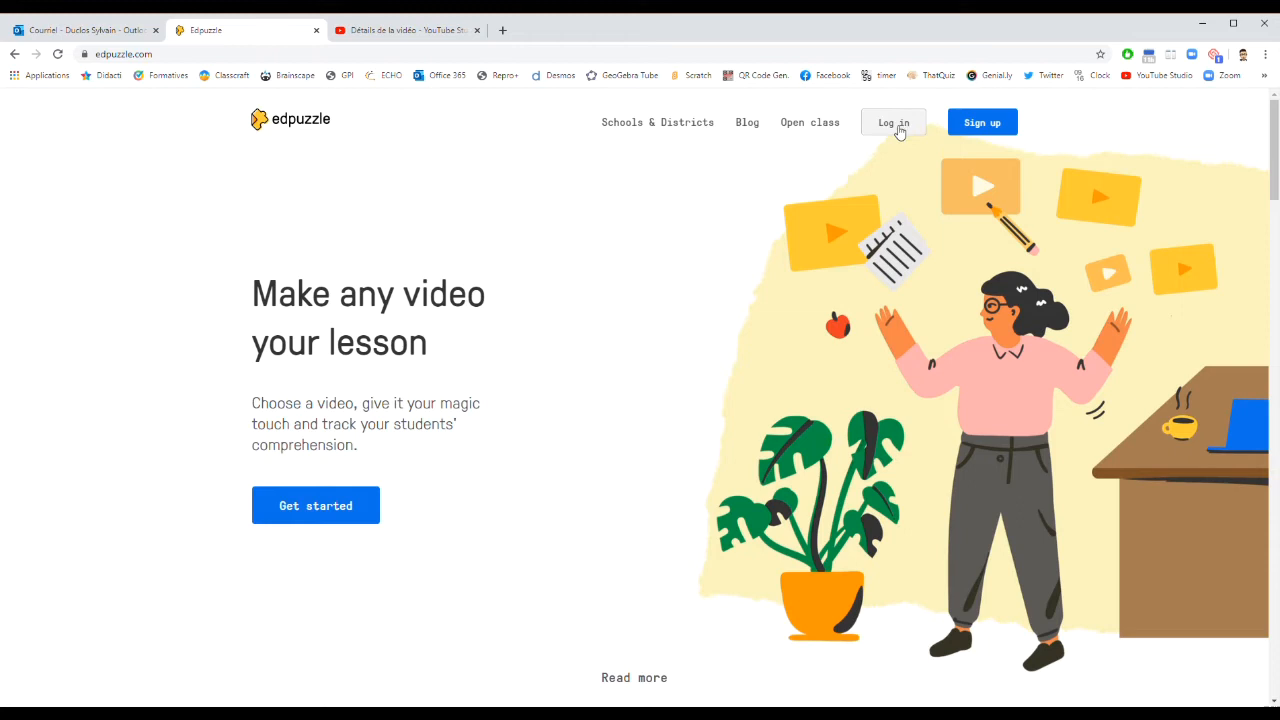
Step: Log in to Edpuzzle as a teacher with the Google account
{"action": "left_click", "coordinate": [895, 124]}
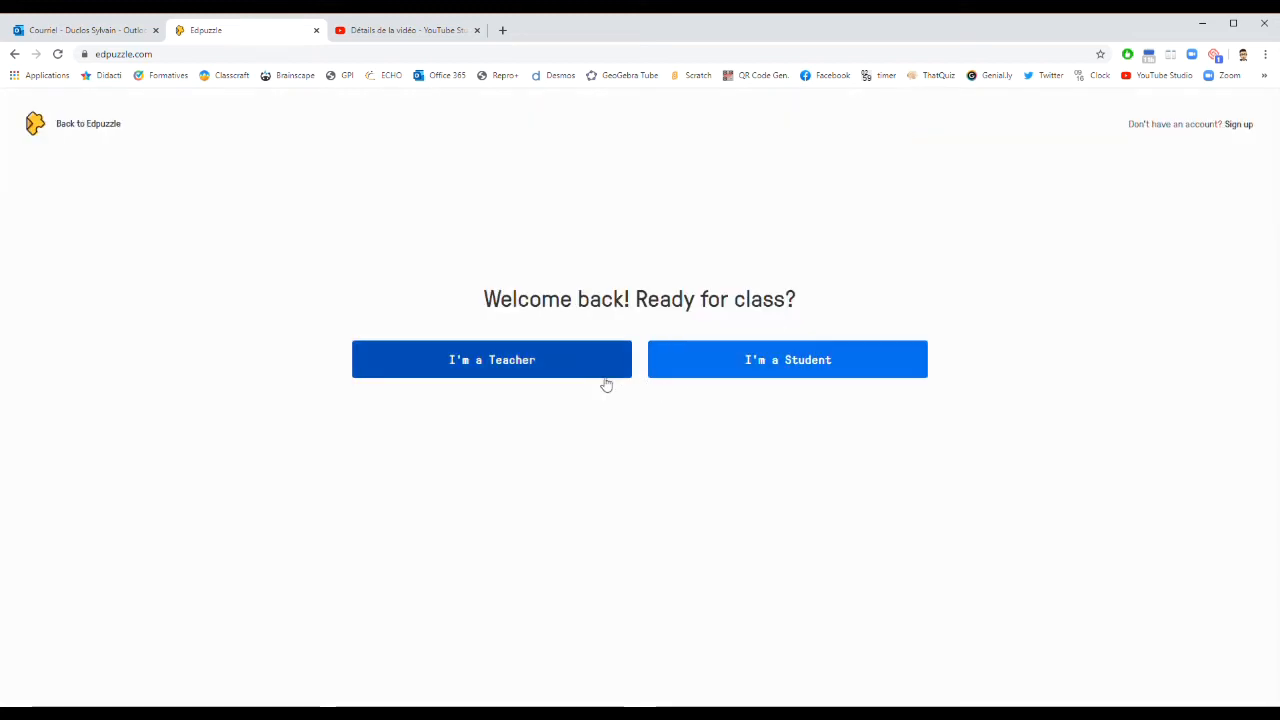
{"action": "left_click", "coordinate": [539, 373]}
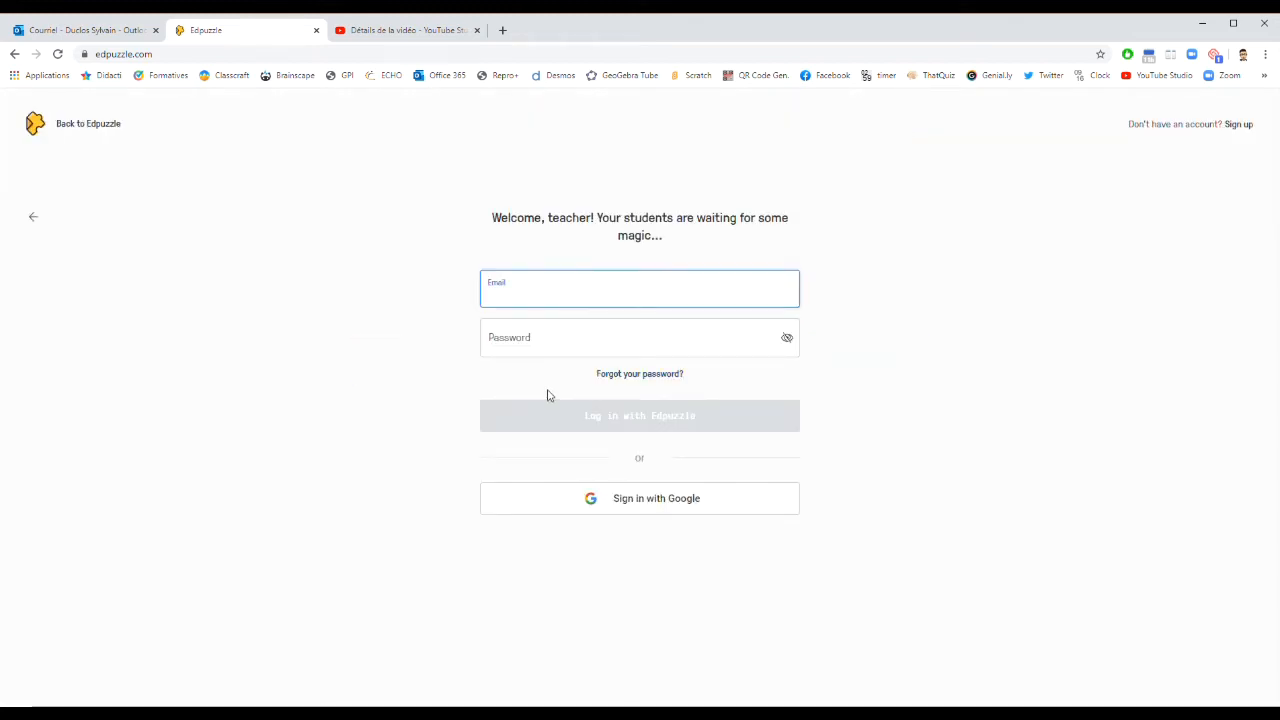
{"action": "left_click", "coordinate": [593, 503]}
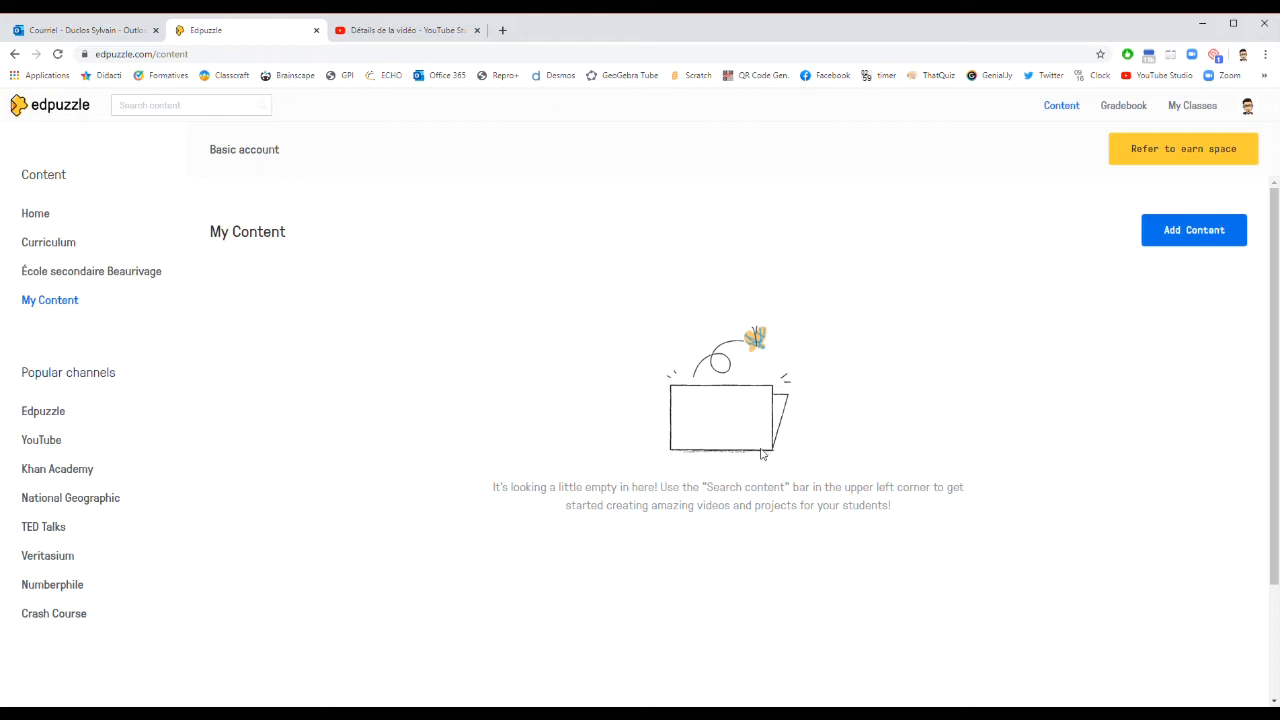
Step: Open the teacher profile and review its account information, default assignment settings and contact preferences
{"action": "left_click", "coordinate": [1250, 108]}
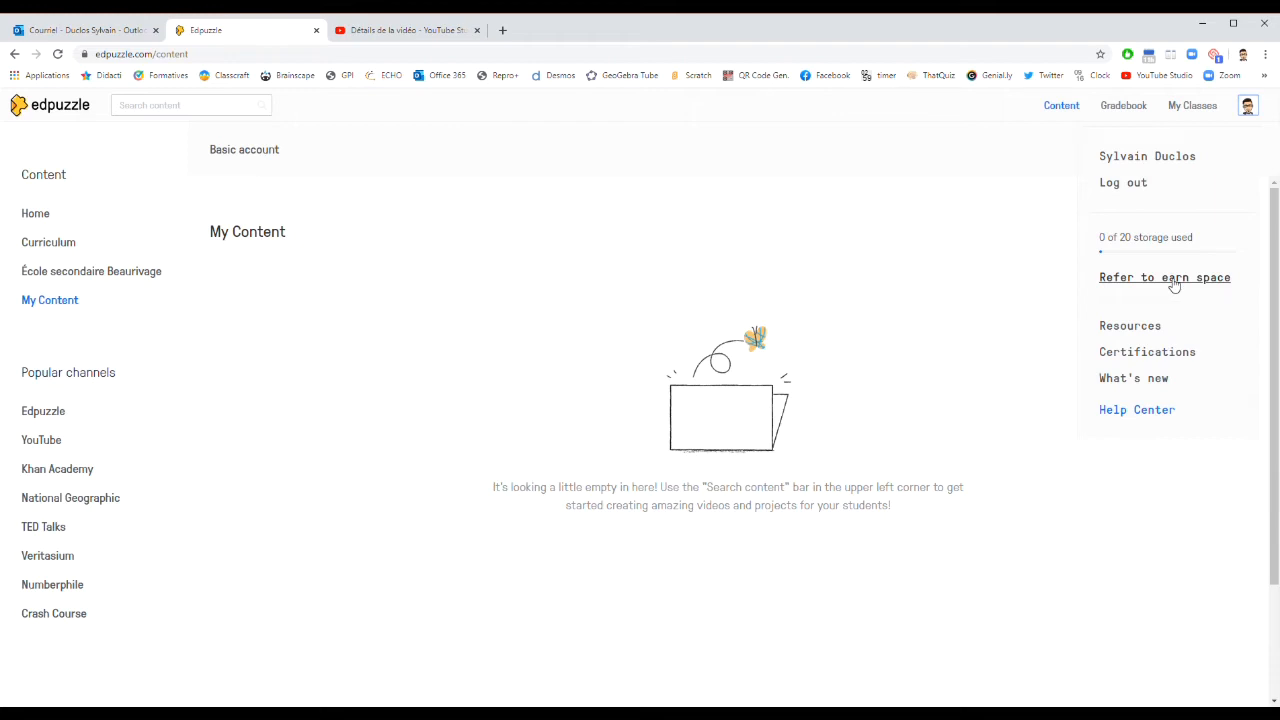
{"action": "left_click", "coordinate": [1137, 157]}
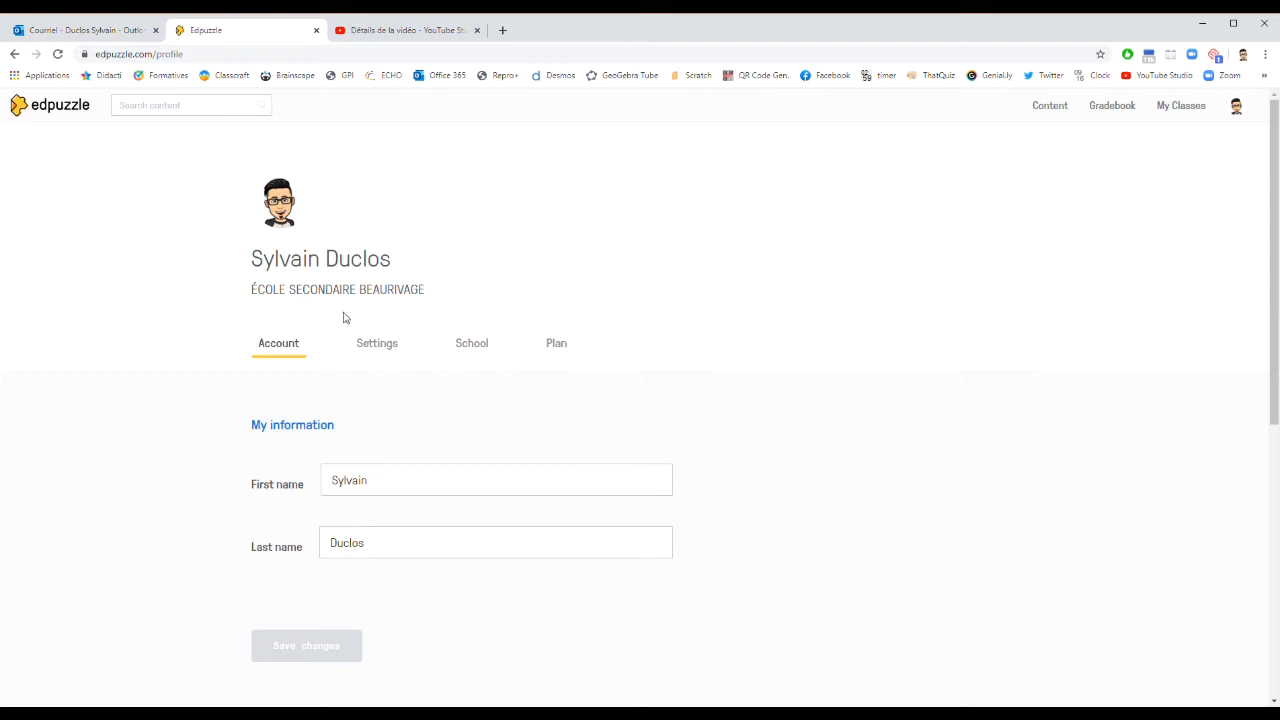
{"action": "scroll", "coordinate": [329, 417], "scroll_direction": "down", "scroll_amount": 2}
{"action": "scroll", "coordinate": [390, 379], "scroll_direction": "down", "scroll_amount": 3}
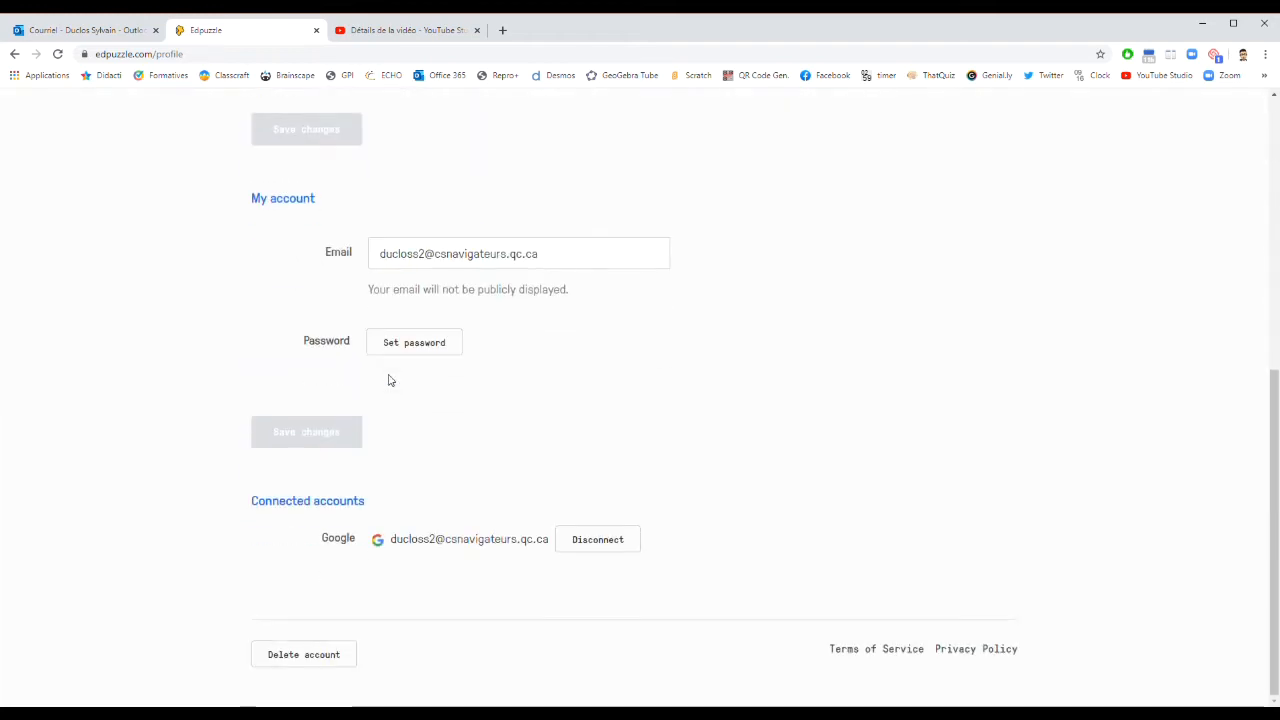
{"action": "scroll", "coordinate": [390, 379], "scroll_direction": "up", "scroll_amount": 5}
{"action": "left_click", "coordinate": [384, 349]}
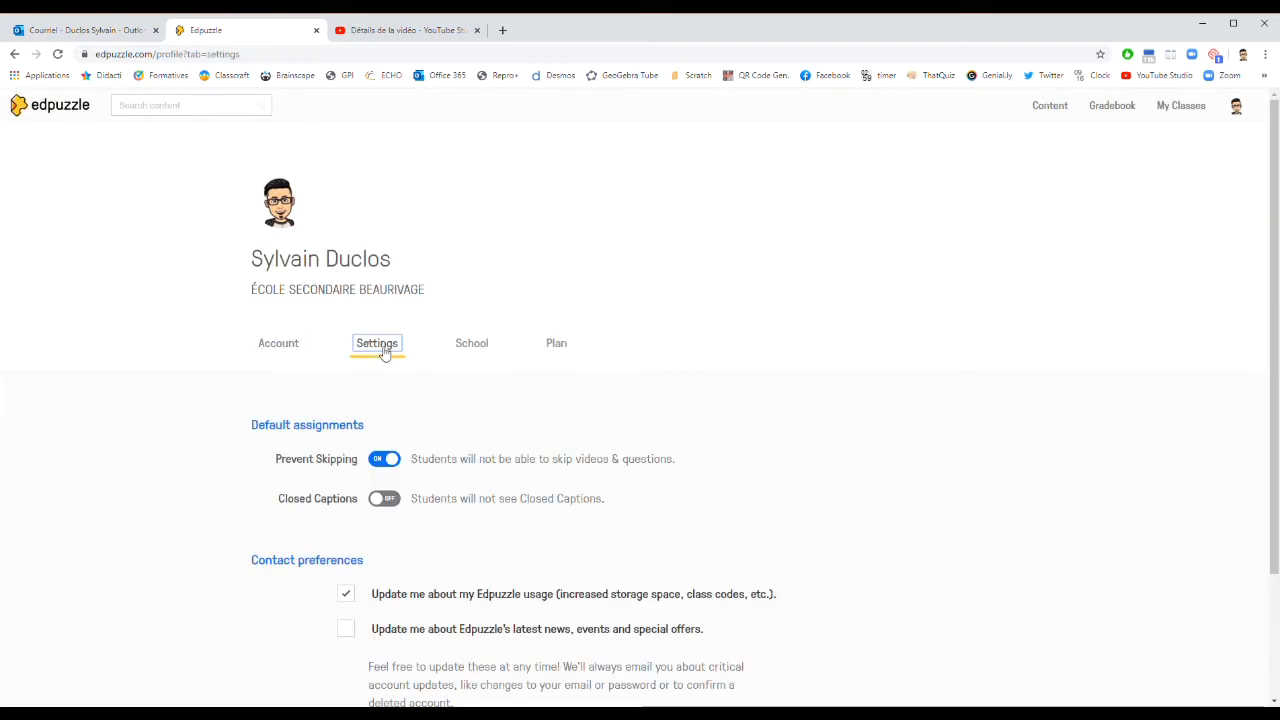
{"action": "scroll", "coordinate": [517, 420], "scroll_direction": "down", "scroll_amount": 2}
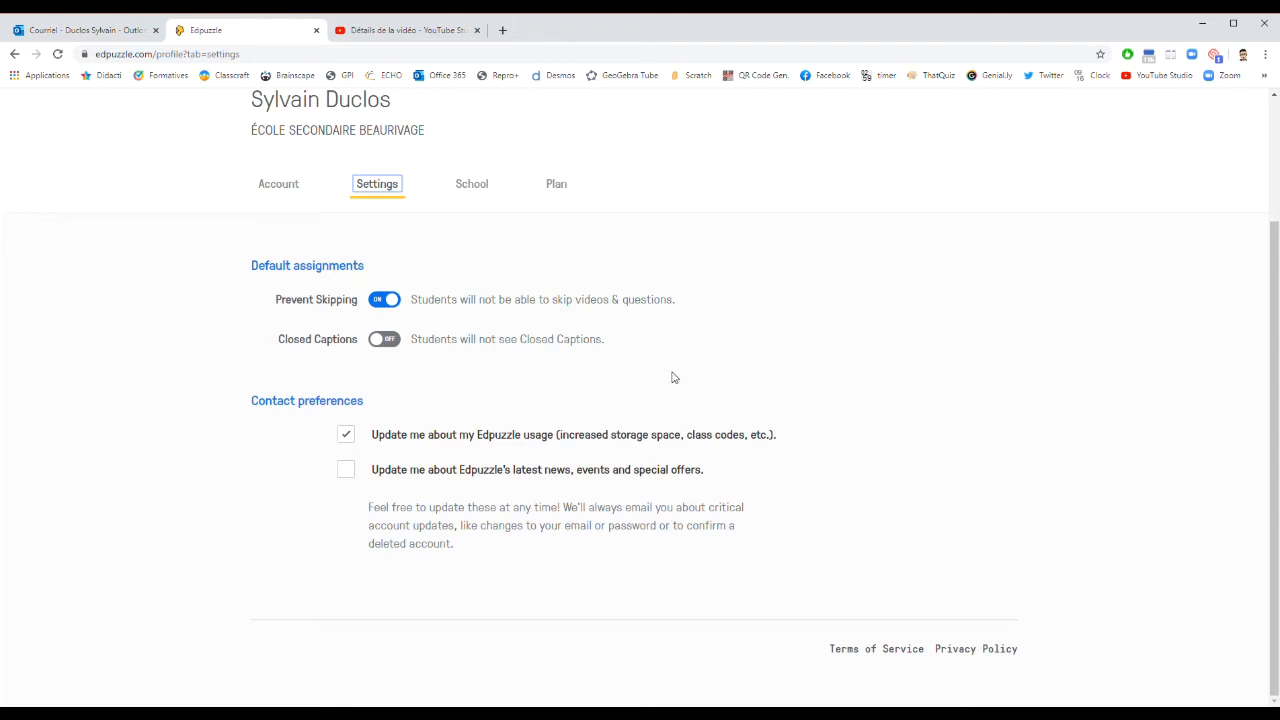
{"action": "scroll", "coordinate": [600, 330], "scroll_direction": "up", "scroll_amount": 2}
Step: Review the profile's school details and its plan and storage space information
{"action": "left_click", "coordinate": [471, 345]}
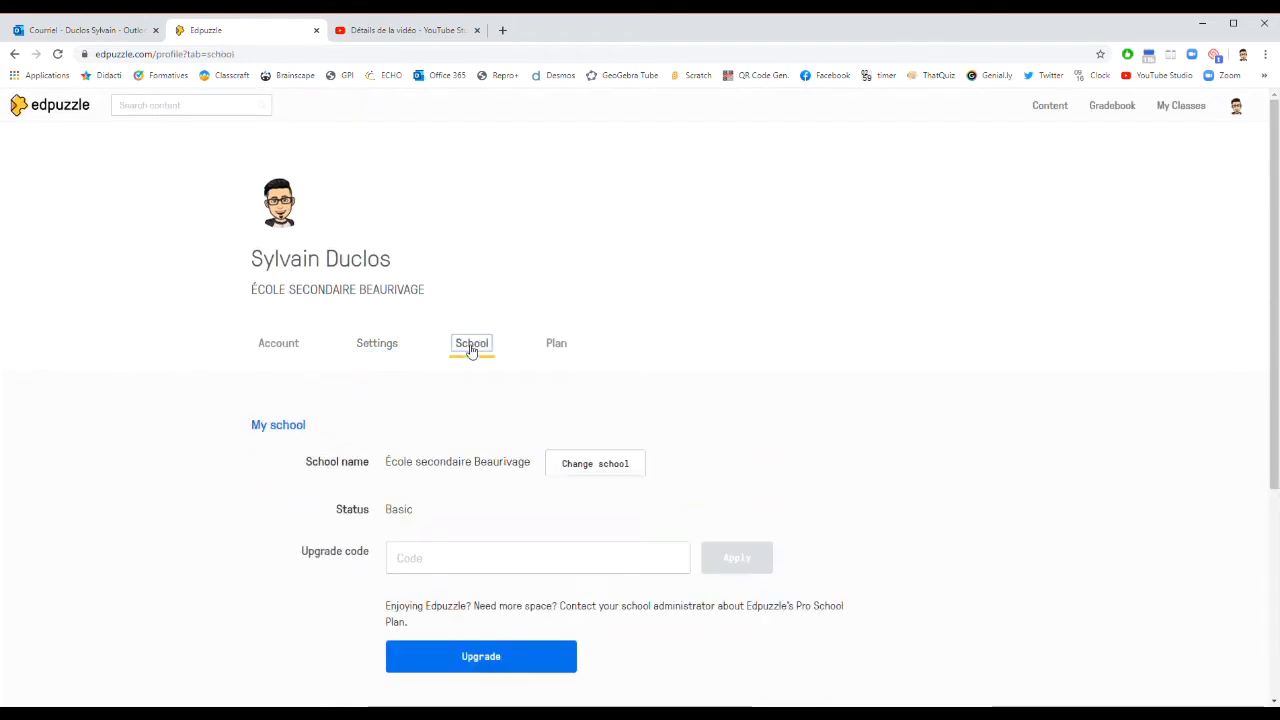
{"action": "scroll", "coordinate": [500, 331], "scroll_direction": "down", "scroll_amount": 3}
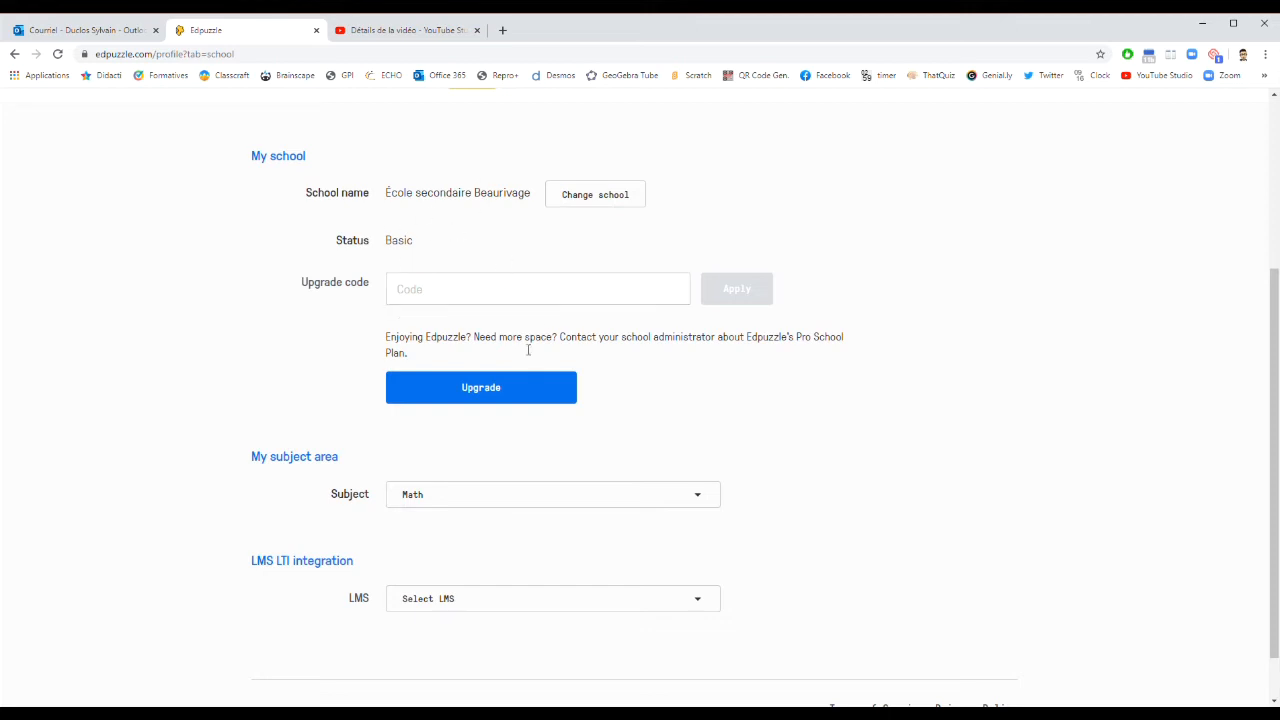
{"action": "scroll", "coordinate": [523, 371], "scroll_direction": "down", "scroll_amount": 1}
{"action": "scroll", "coordinate": [530, 383], "scroll_direction": "up", "scroll_amount": 3}
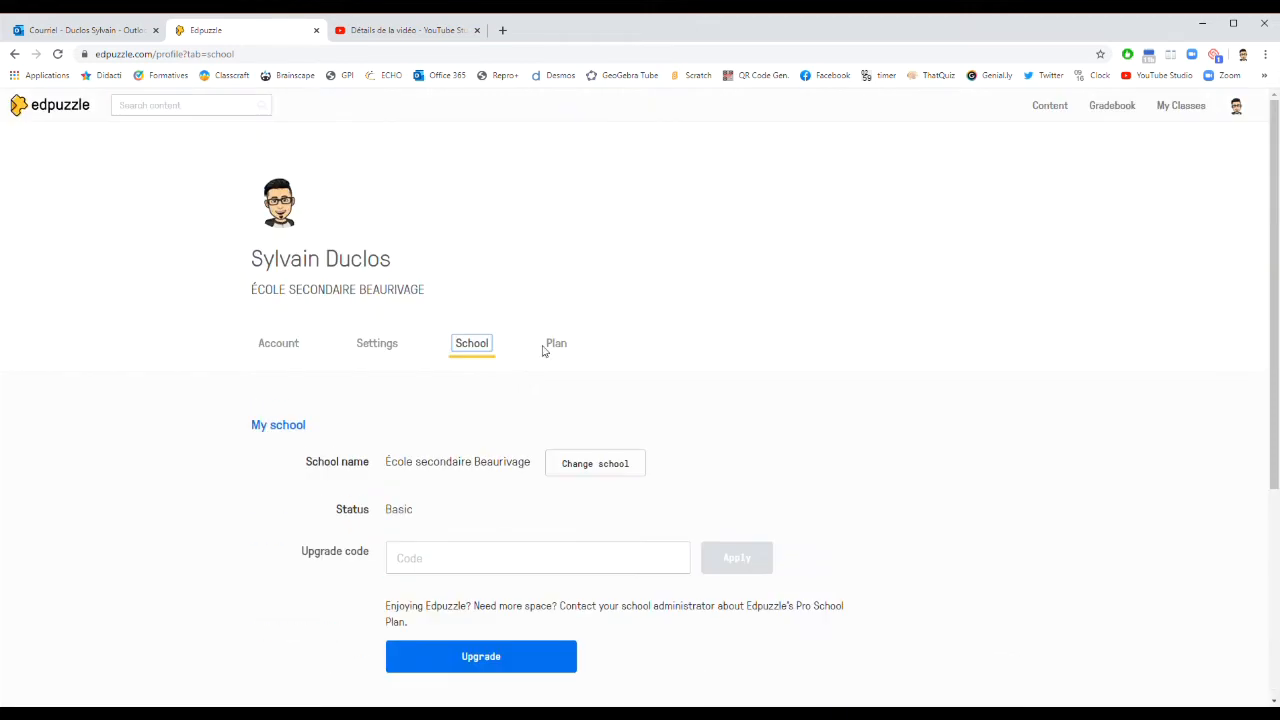
{"action": "left_click", "coordinate": [551, 347]}
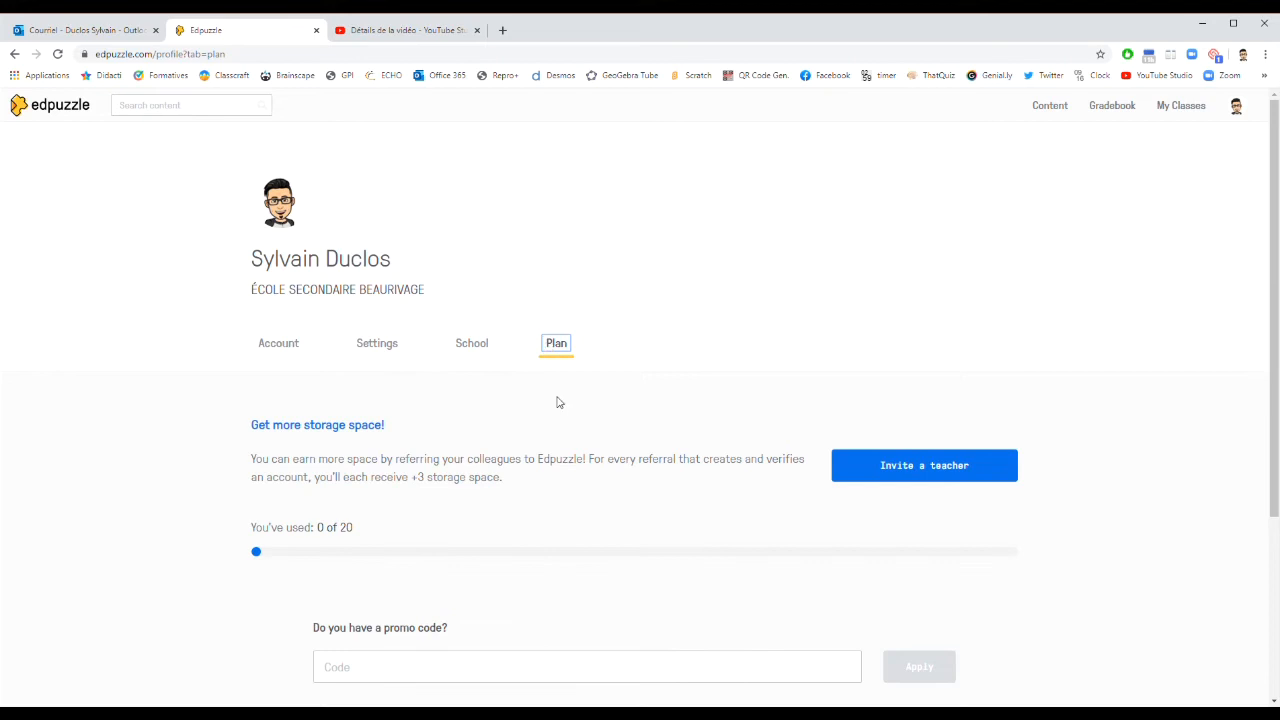
{"action": "scroll", "coordinate": [557, 400], "scroll_direction": "down", "scroll_amount": 3}
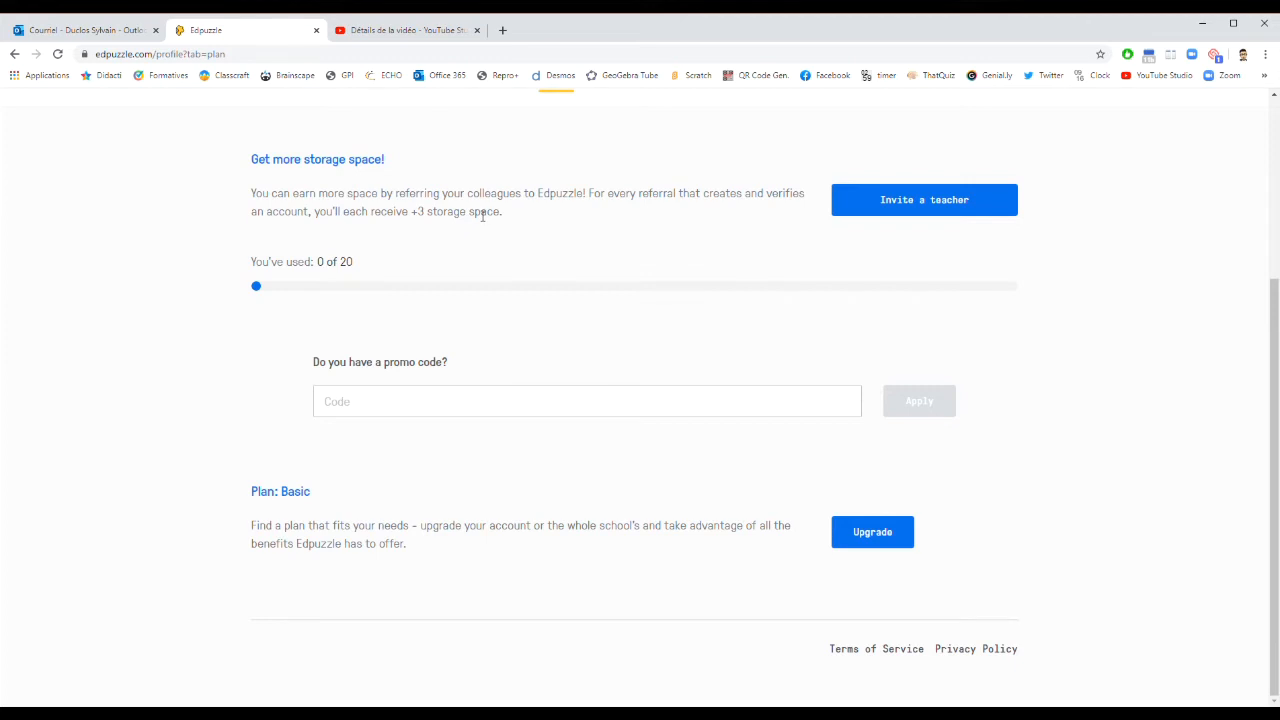
{"action": "scroll", "coordinate": [560, 306], "scroll_direction": "up", "scroll_amount": 3}
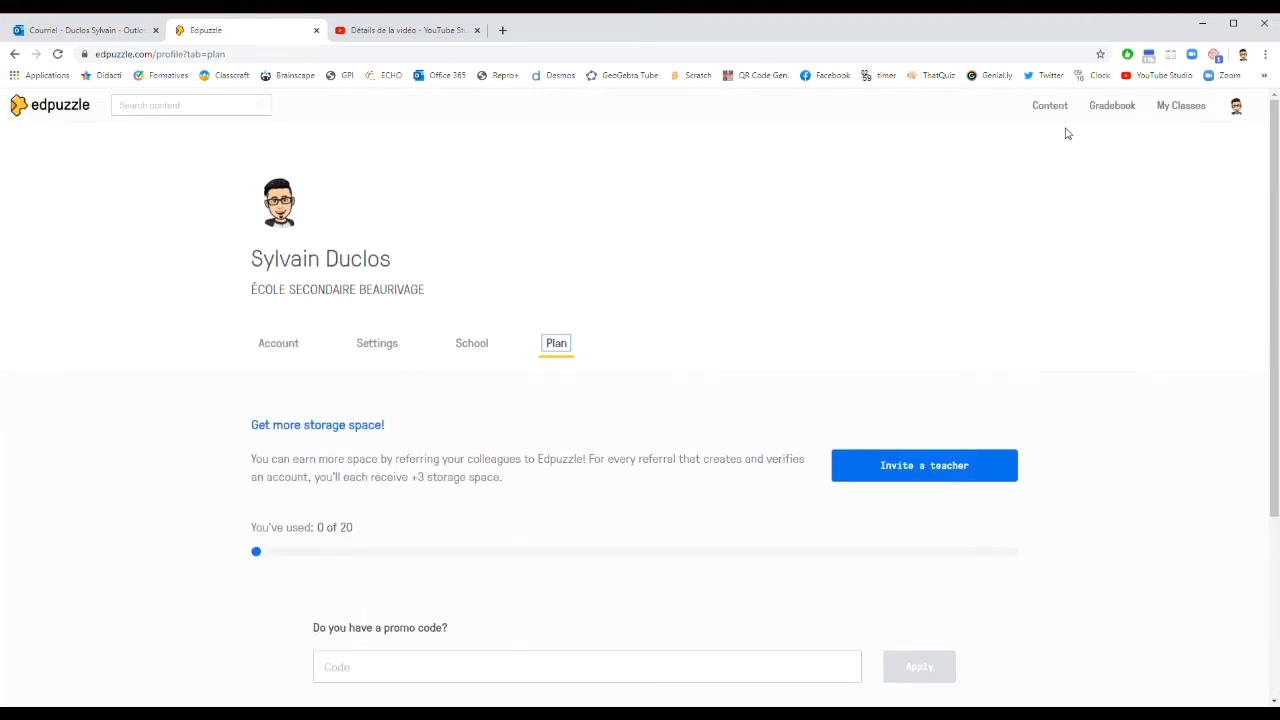
Step: Look through the trending videos on the home page and view the gradebook
{"action": "left_click", "coordinate": [72, 108]}
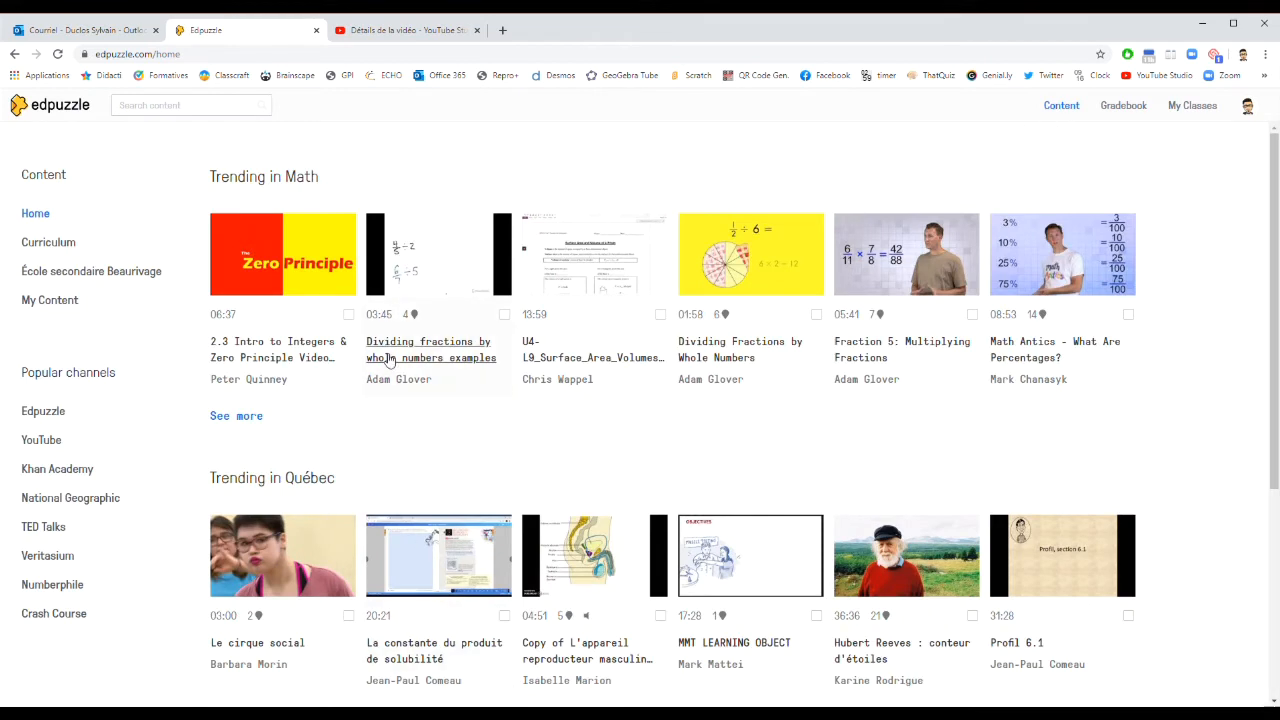
{"action": "scroll", "coordinate": [392, 368], "scroll_direction": "down", "scroll_amount": 3}
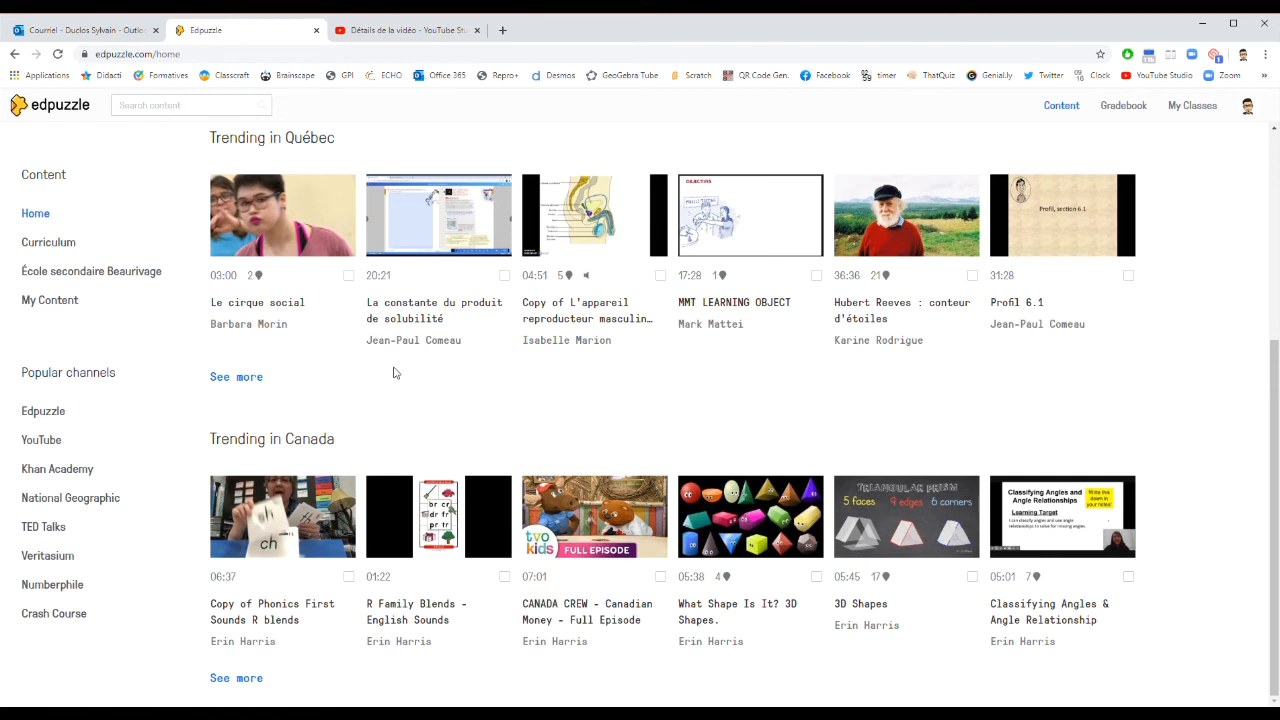
{"action": "scroll", "coordinate": [393, 372], "scroll_direction": "up", "scroll_amount": 3}
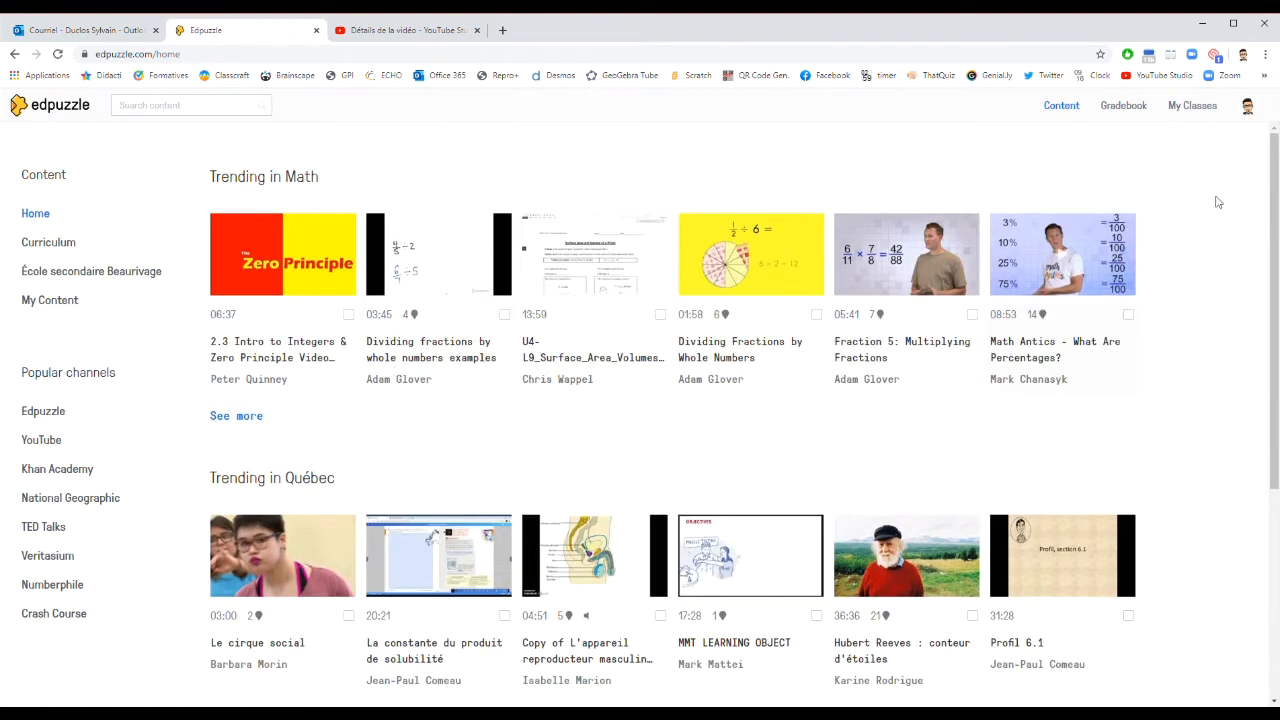
{"action": "left_click", "coordinate": [1124, 106]}
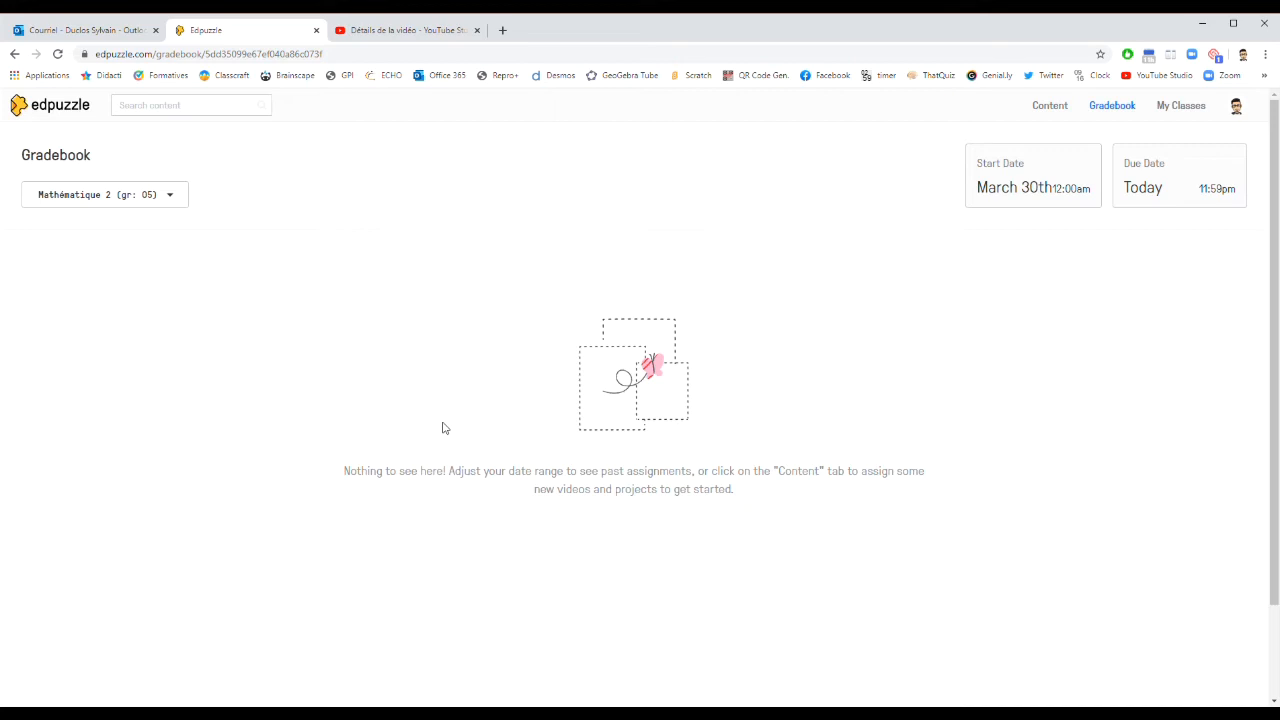
Step: Import the Math 102 - APPS class from Google Classroom into My Classes
{"action": "left_click", "coordinate": [1178, 108]}
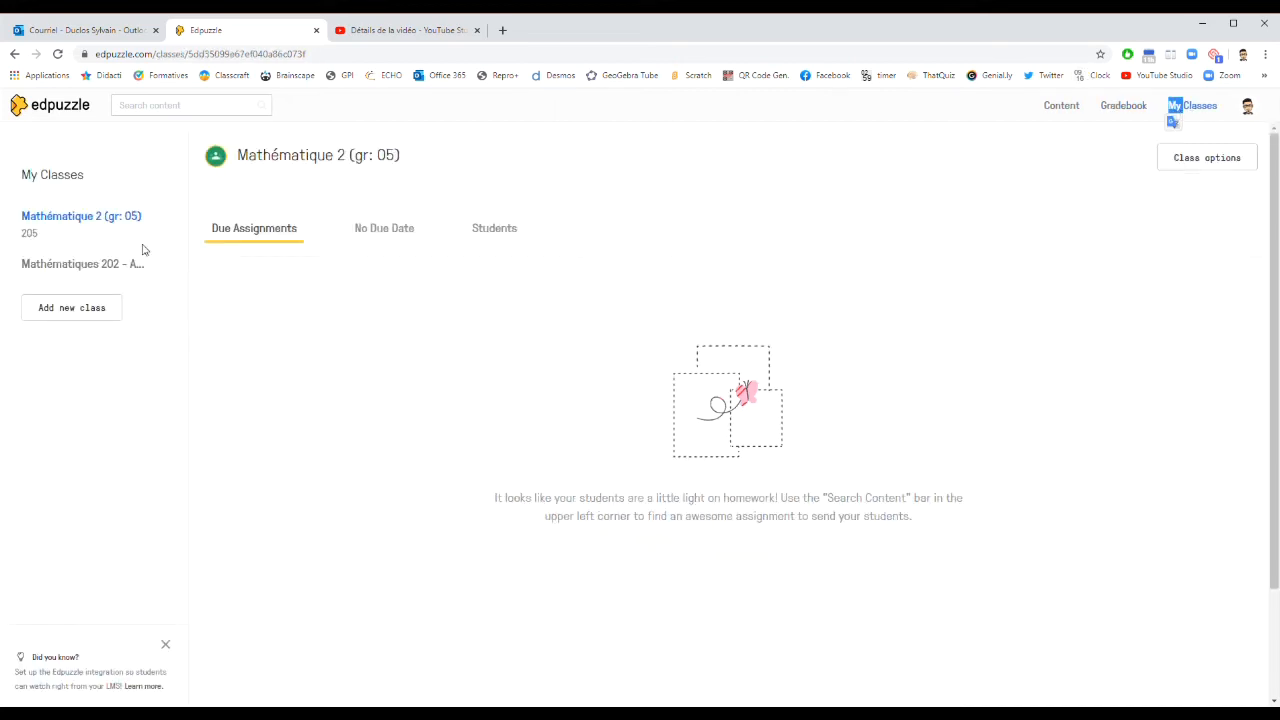
{"action": "left_click", "coordinate": [84, 312]}
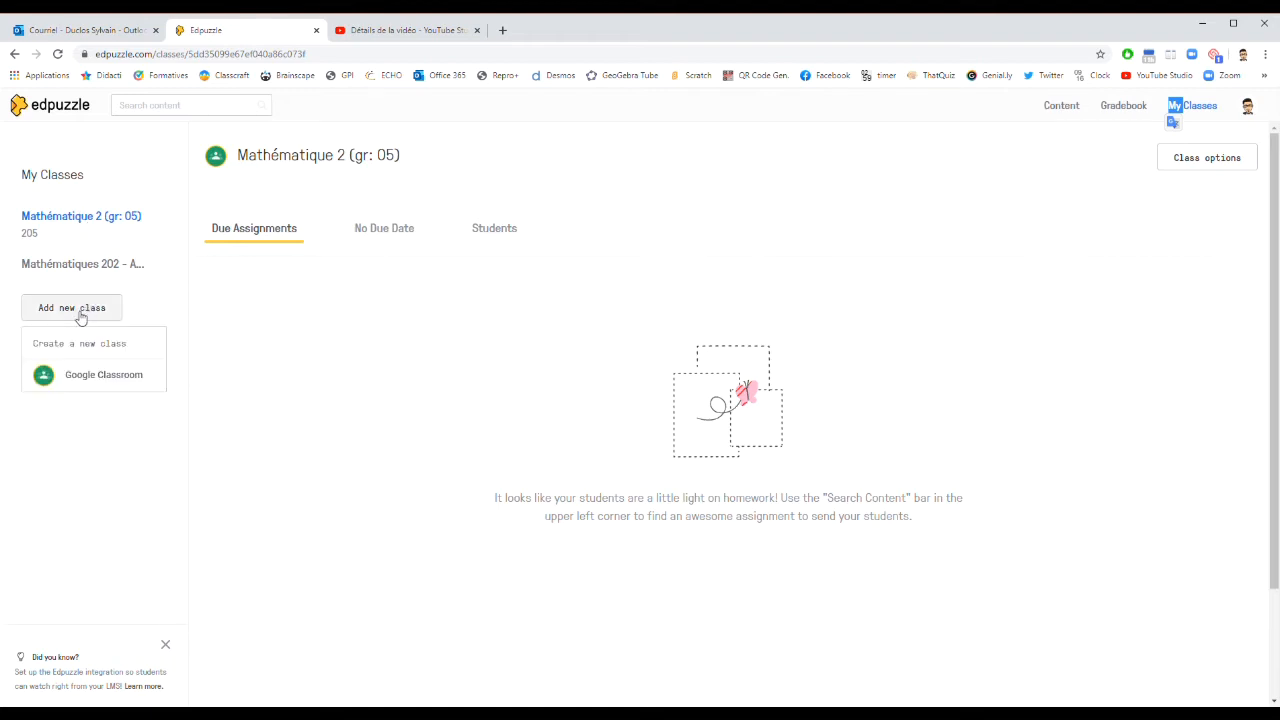
{"action": "left_click", "coordinate": [86, 378]}
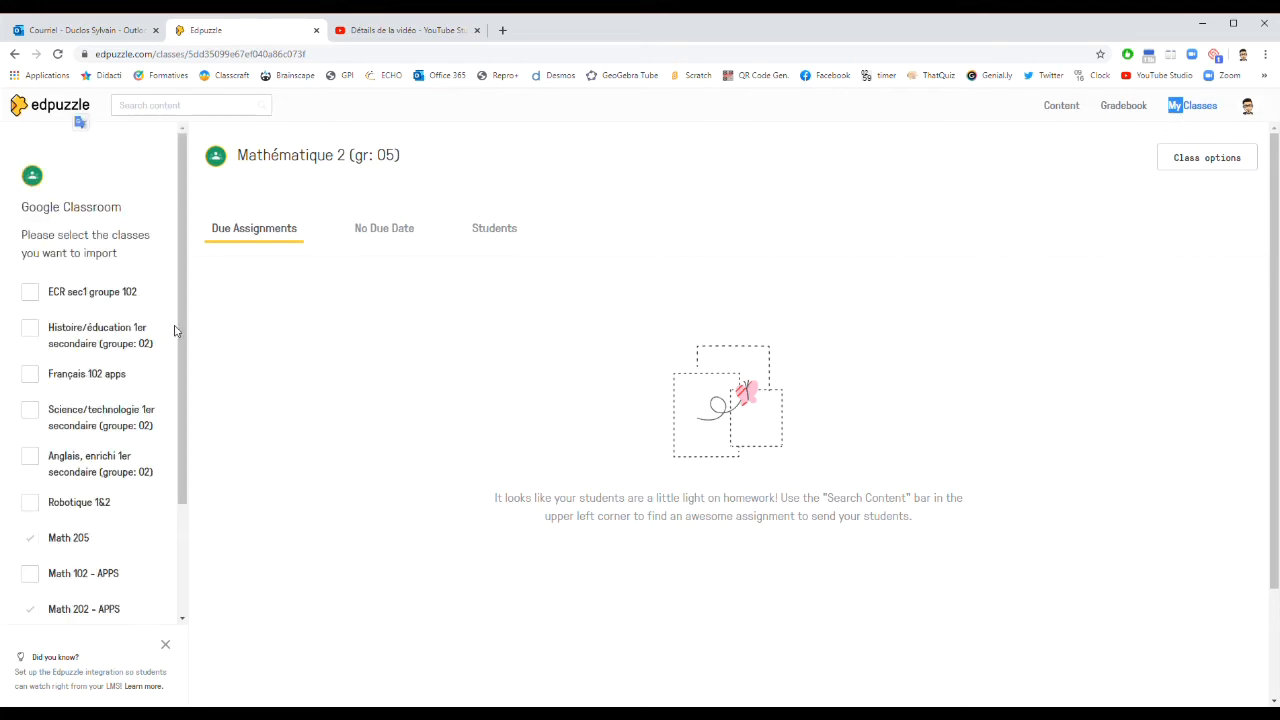
{"action": "left_click_drag", "start_coordinate": [183, 337], "coordinate": [184, 354]}
{"action": "left_click_drag", "start_coordinate": [181, 402], "coordinate": [183, 448]}
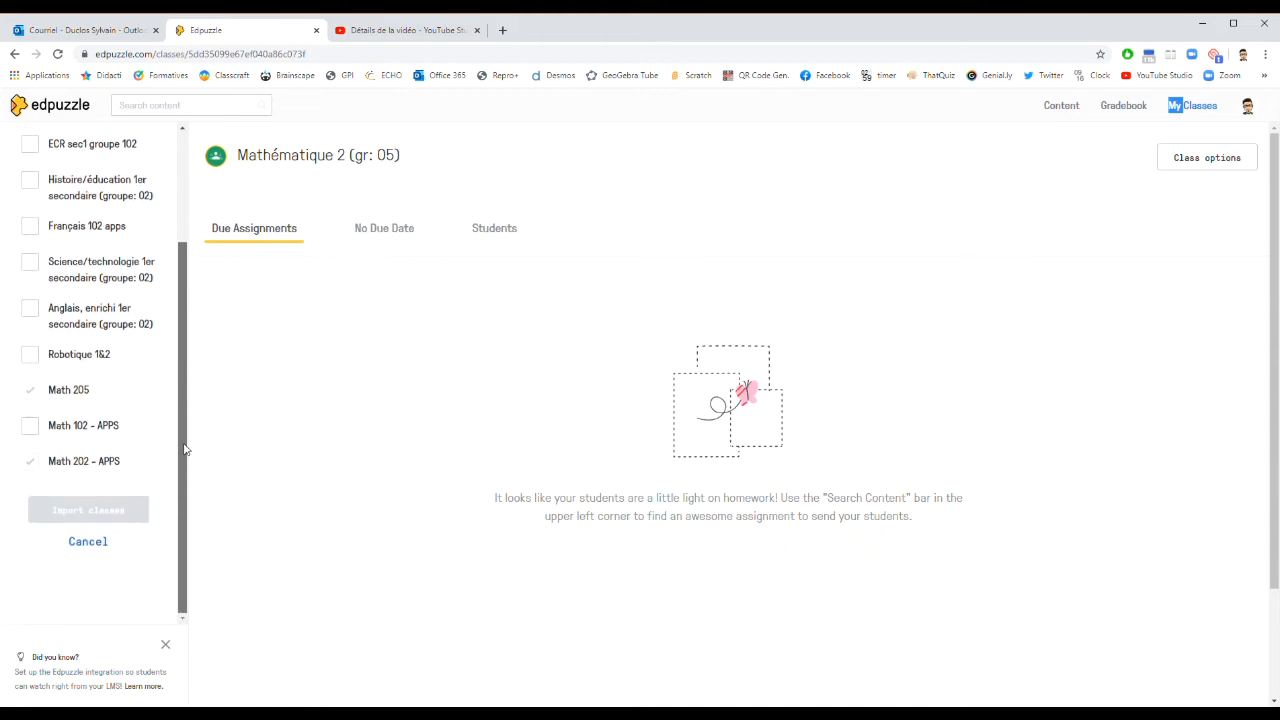
{"action": "left_click", "coordinate": [86, 429]}
{"action": "left_click", "coordinate": [93, 512]}
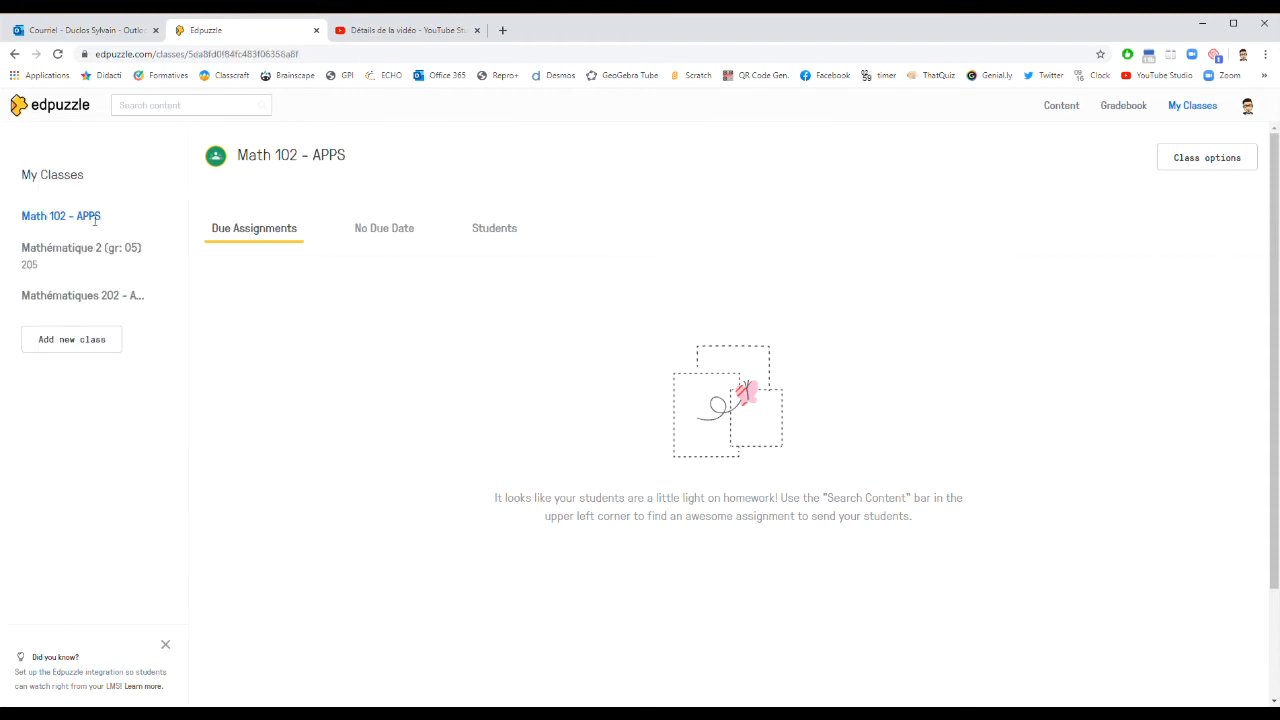
Step: Examine the student list of the Math 102 - APPS class
{"action": "left_click", "coordinate": [500, 234]}
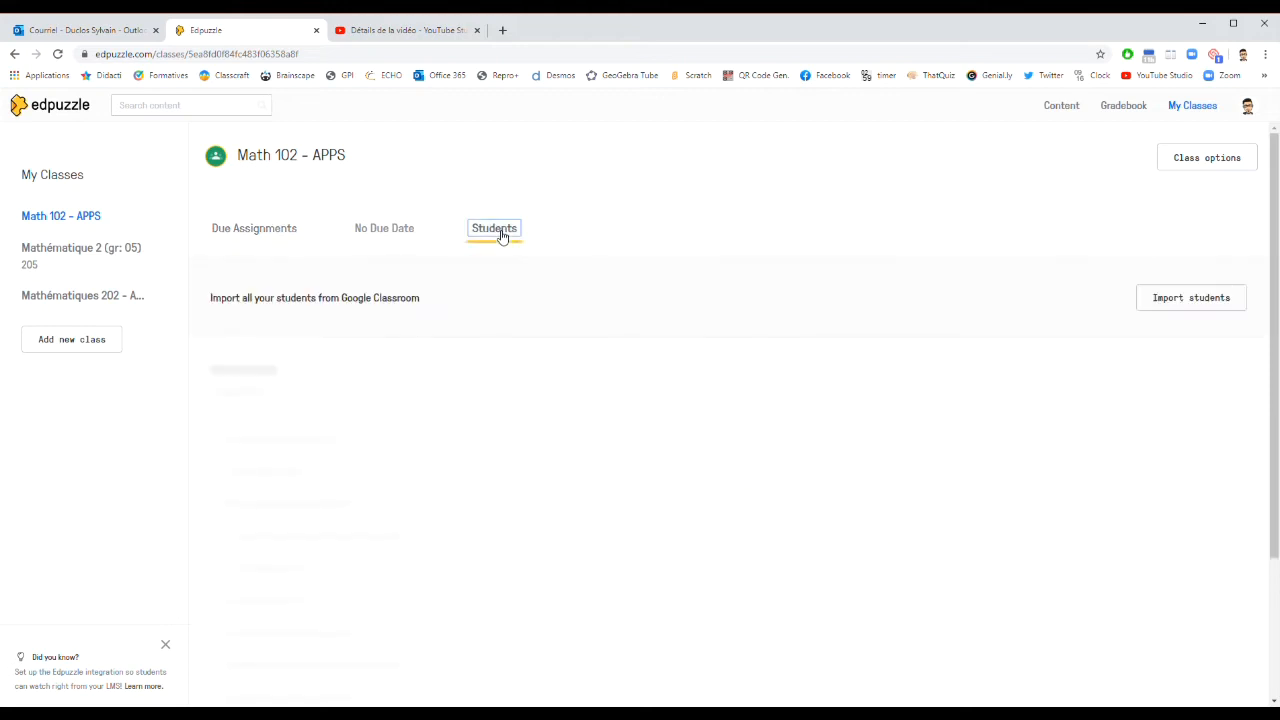
{"action": "scroll", "coordinate": [406, 447], "scroll_direction": "down", "scroll_amount": 5}
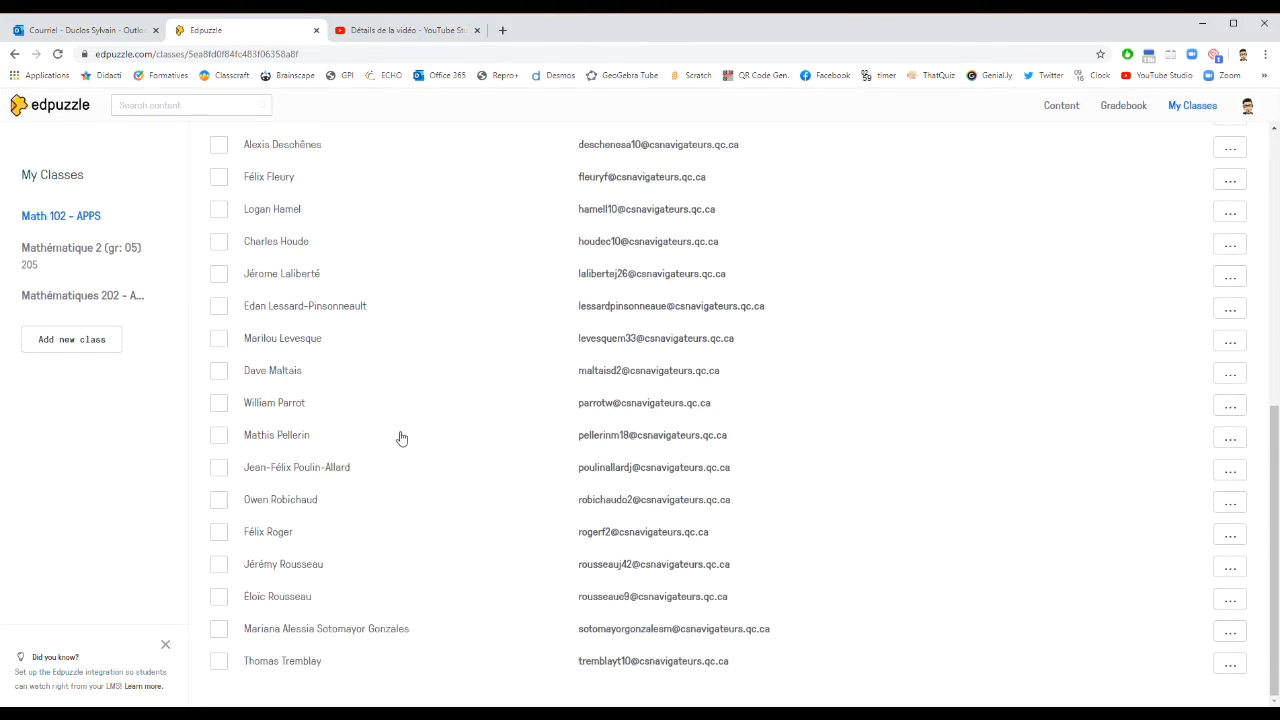
{"action": "scroll", "coordinate": [400, 437], "scroll_direction": "up", "scroll_amount": 6}
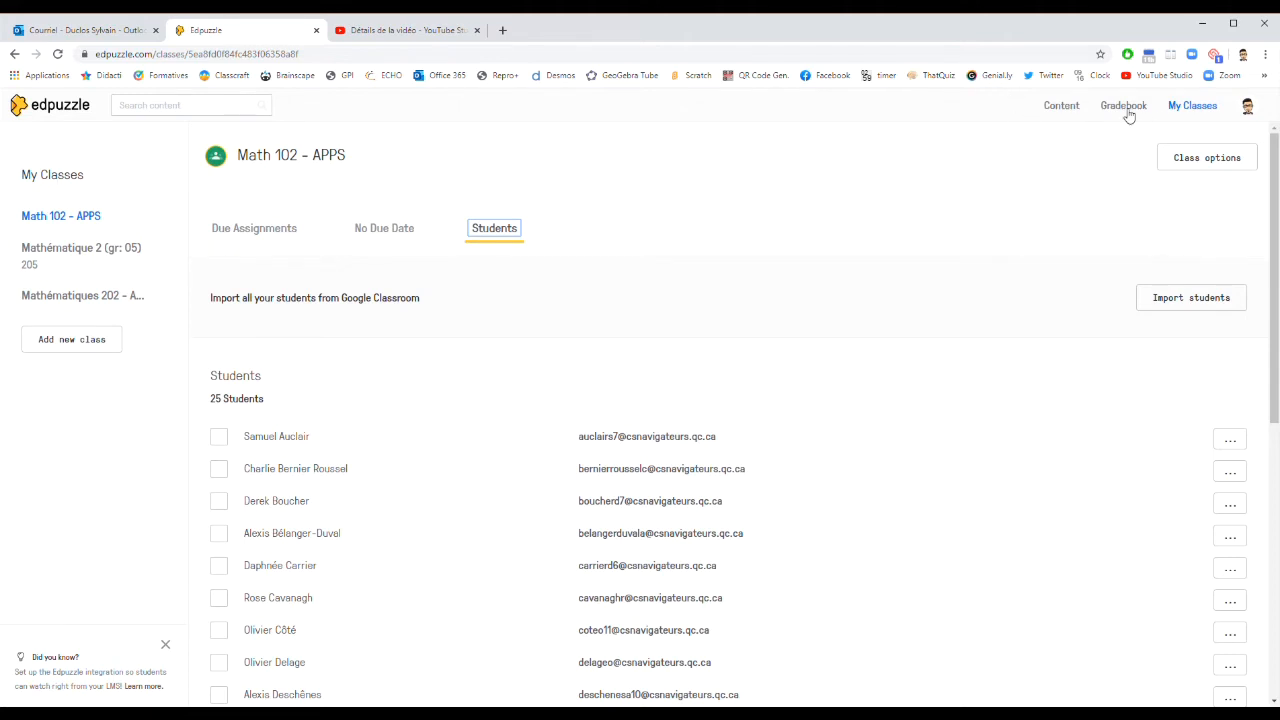
Step: Look at the content home page, Edpuzzle's Curriculum and the school's shared content by subject area
{"action": "left_click", "coordinate": [1058, 108]}
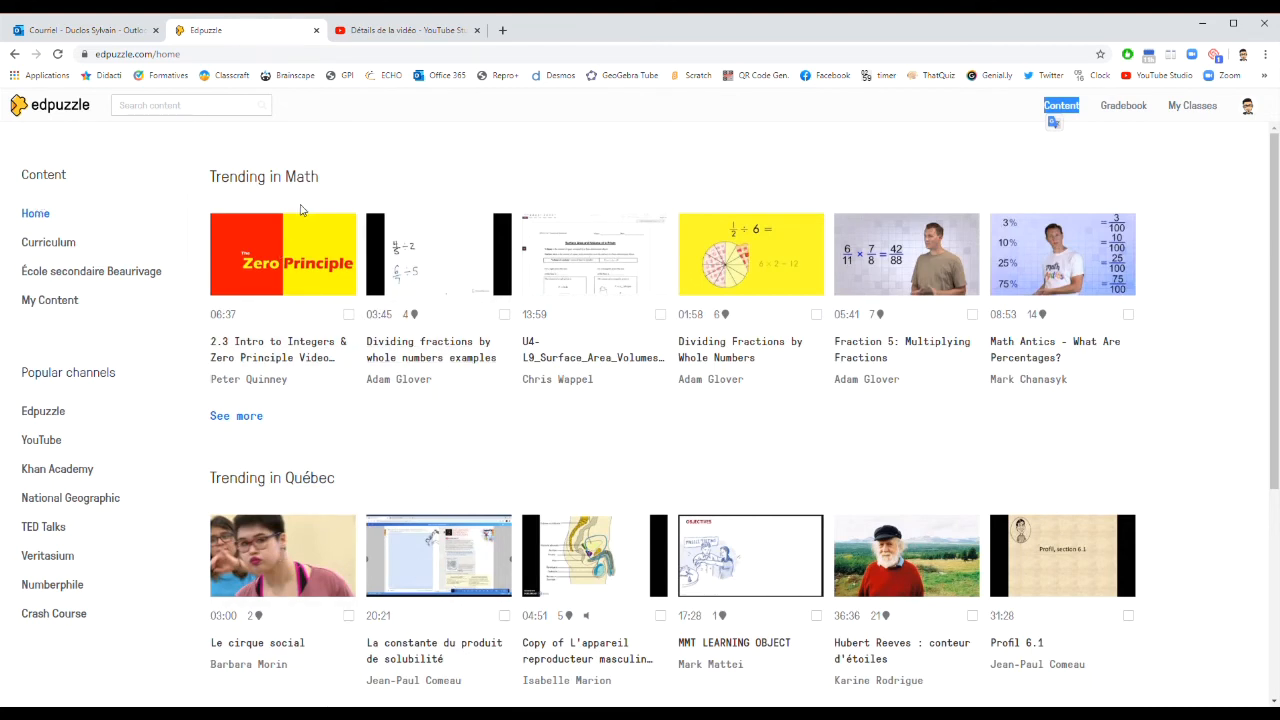
{"action": "double_click", "coordinate": [64, 244]}
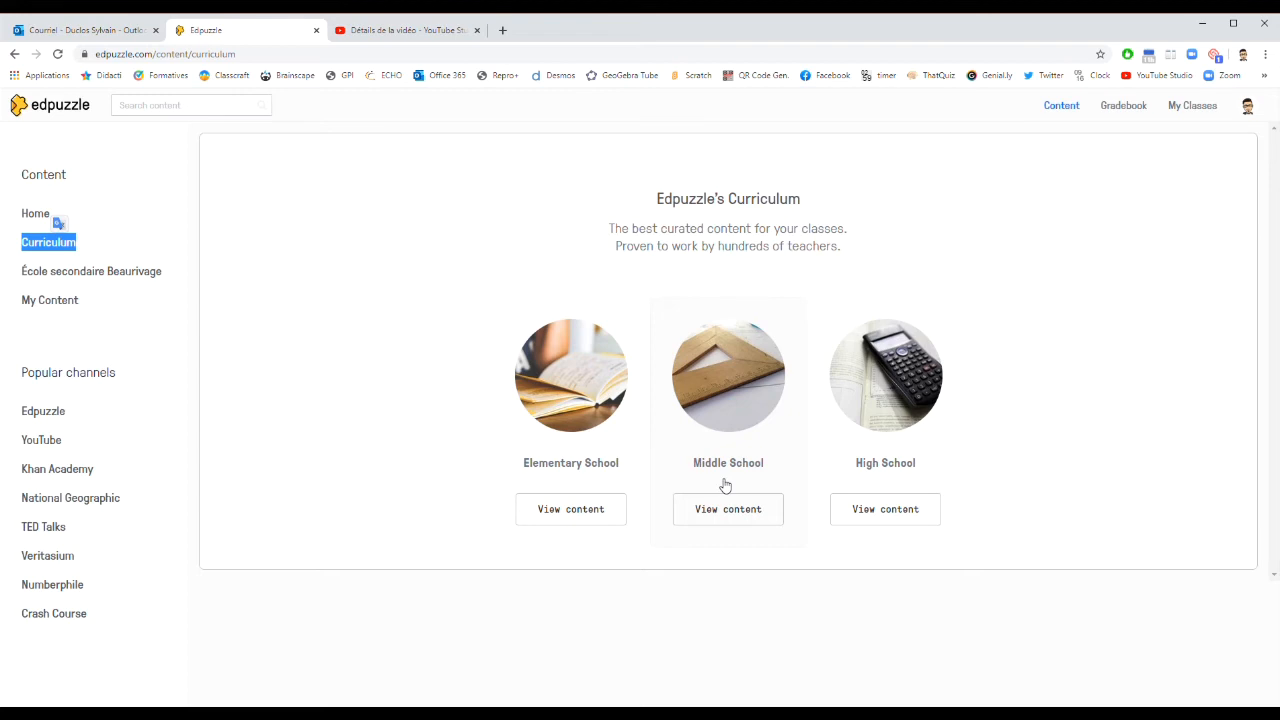
{"action": "double_click", "coordinate": [72, 276]}
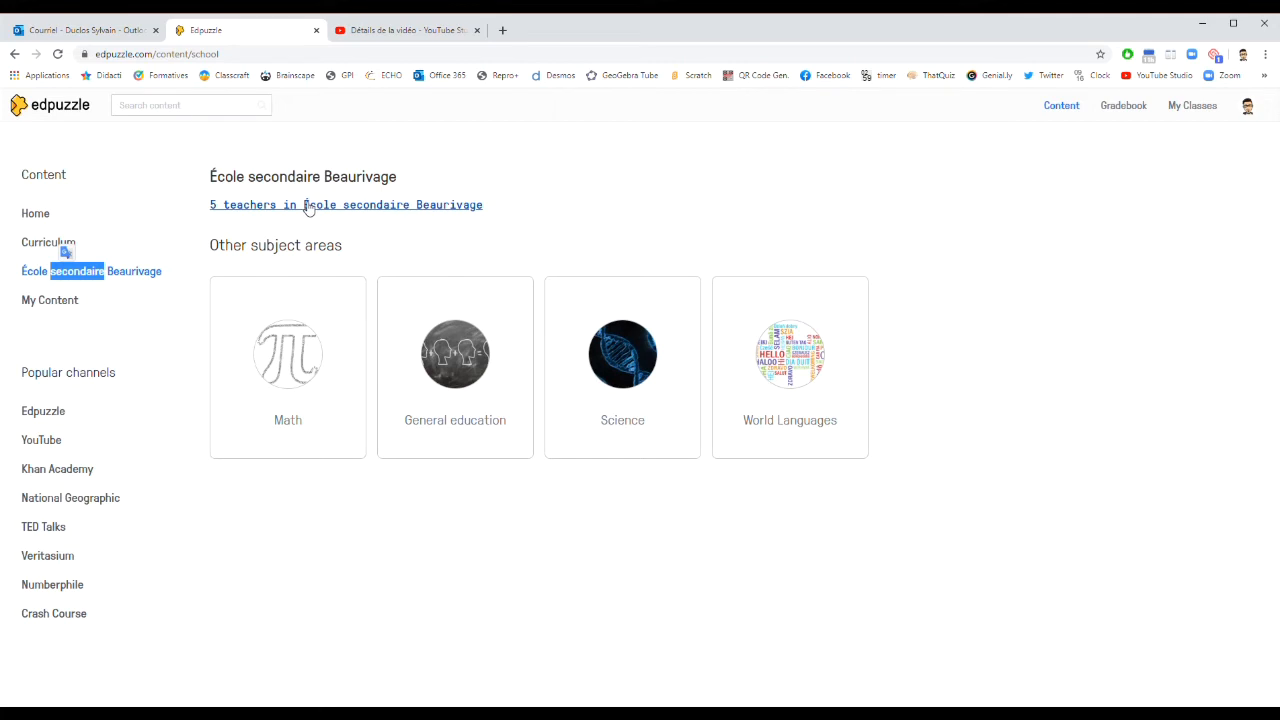
Step: Start creating a video from My Content and look through the suggested Edpuzzle and YouTube videos
{"action": "left_click", "coordinate": [54, 302]}
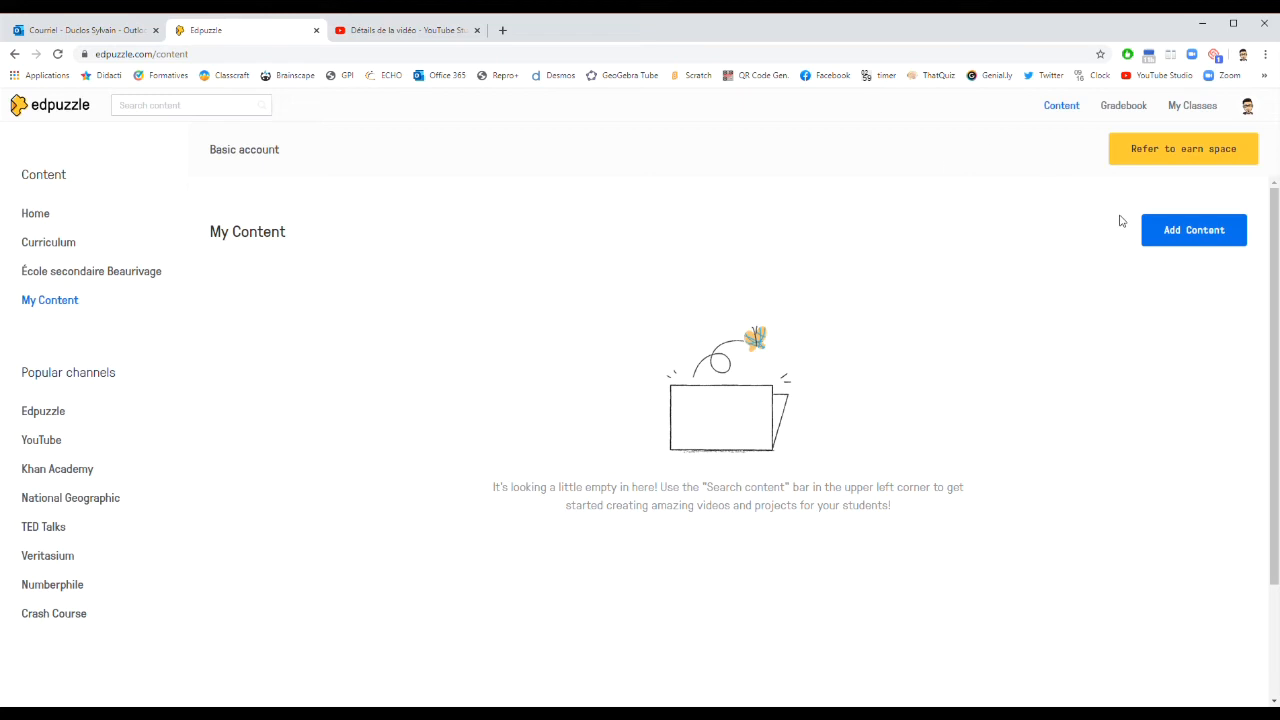
{"action": "left_click", "coordinate": [1186, 235]}
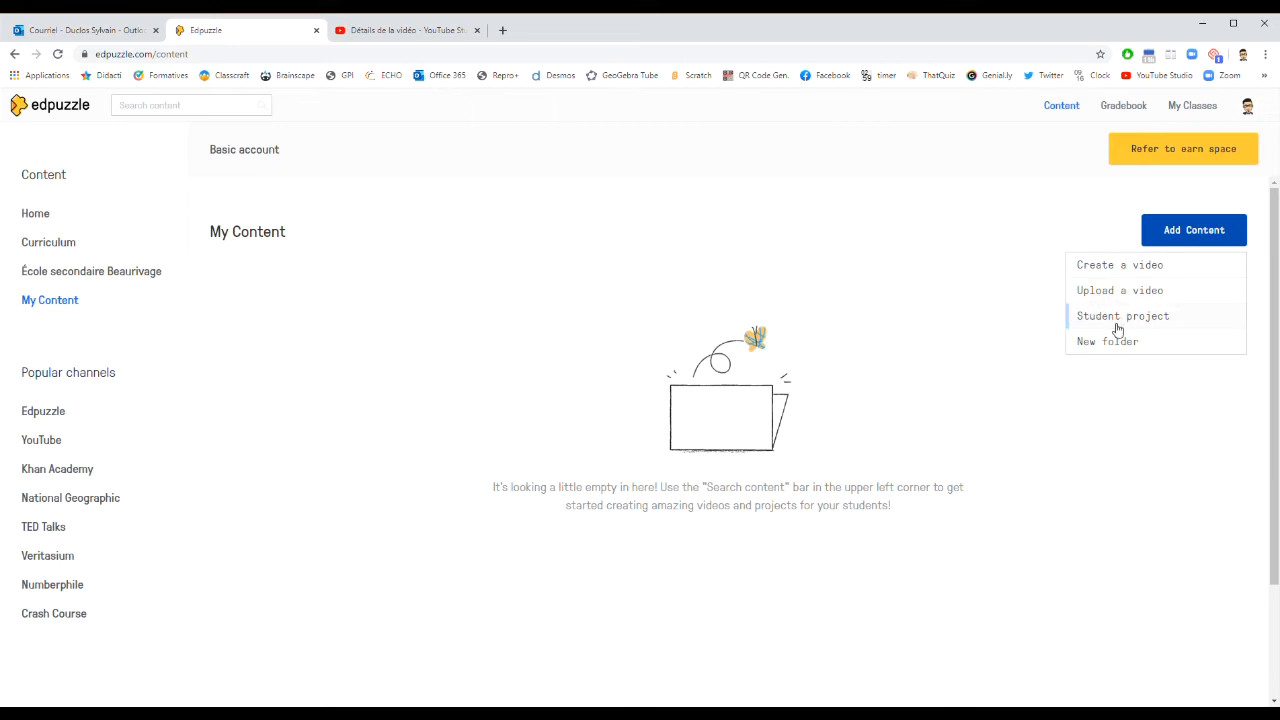
{"action": "left_click", "coordinate": [1128, 270]}
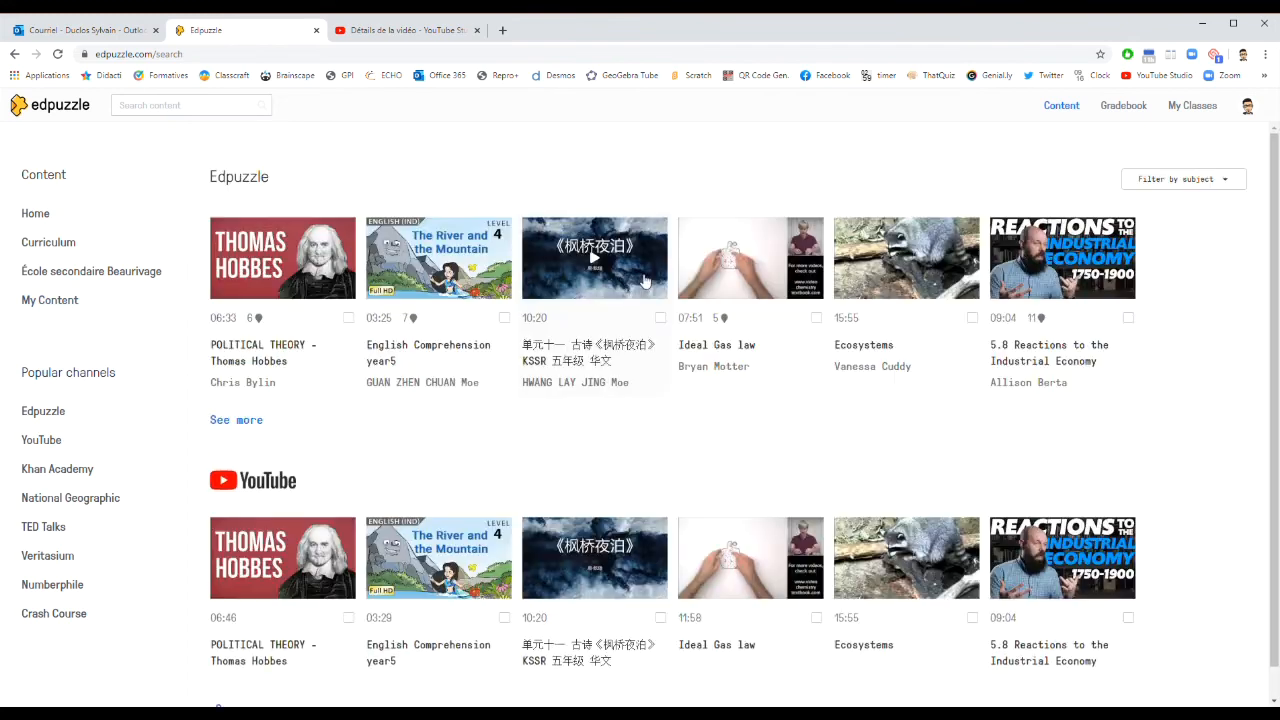
{"action": "scroll", "coordinate": [491, 363], "scroll_direction": "down", "scroll_amount": 1}
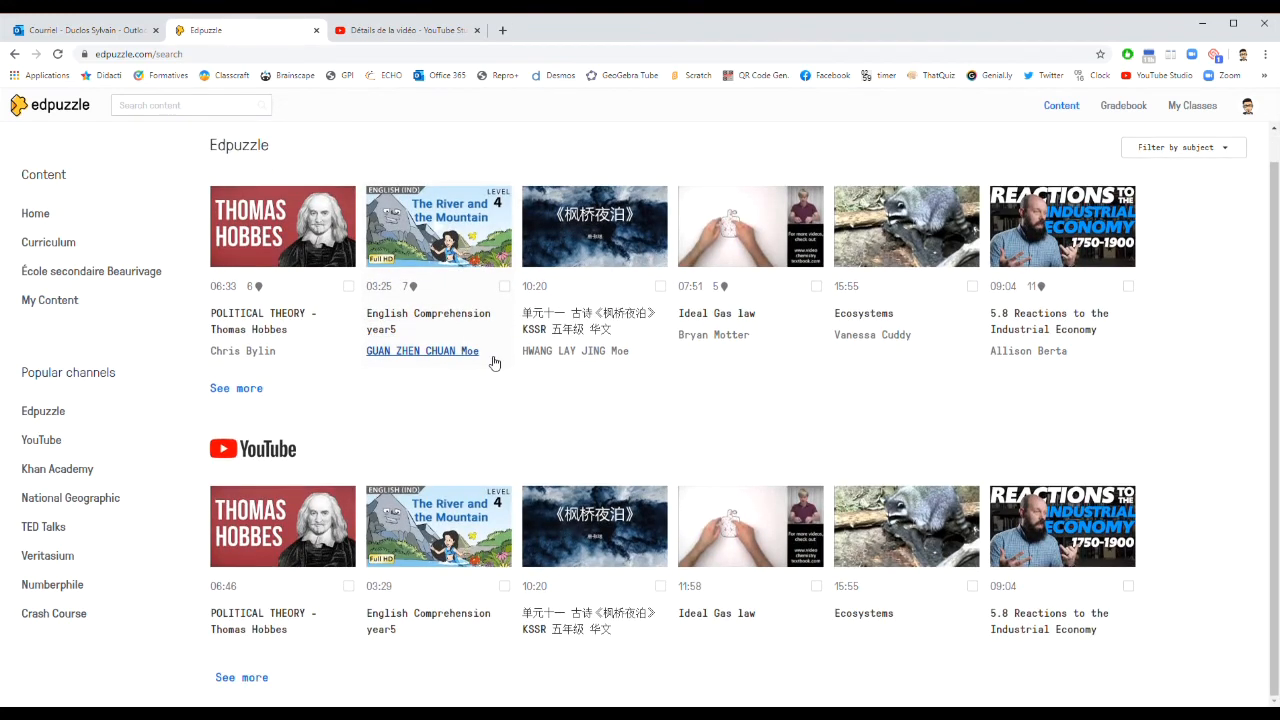
Step: Switch to YouTube Studio and copy the link of the "1 APP par jour - jour 25" video
{"action": "left_click", "coordinate": [450, 32]}
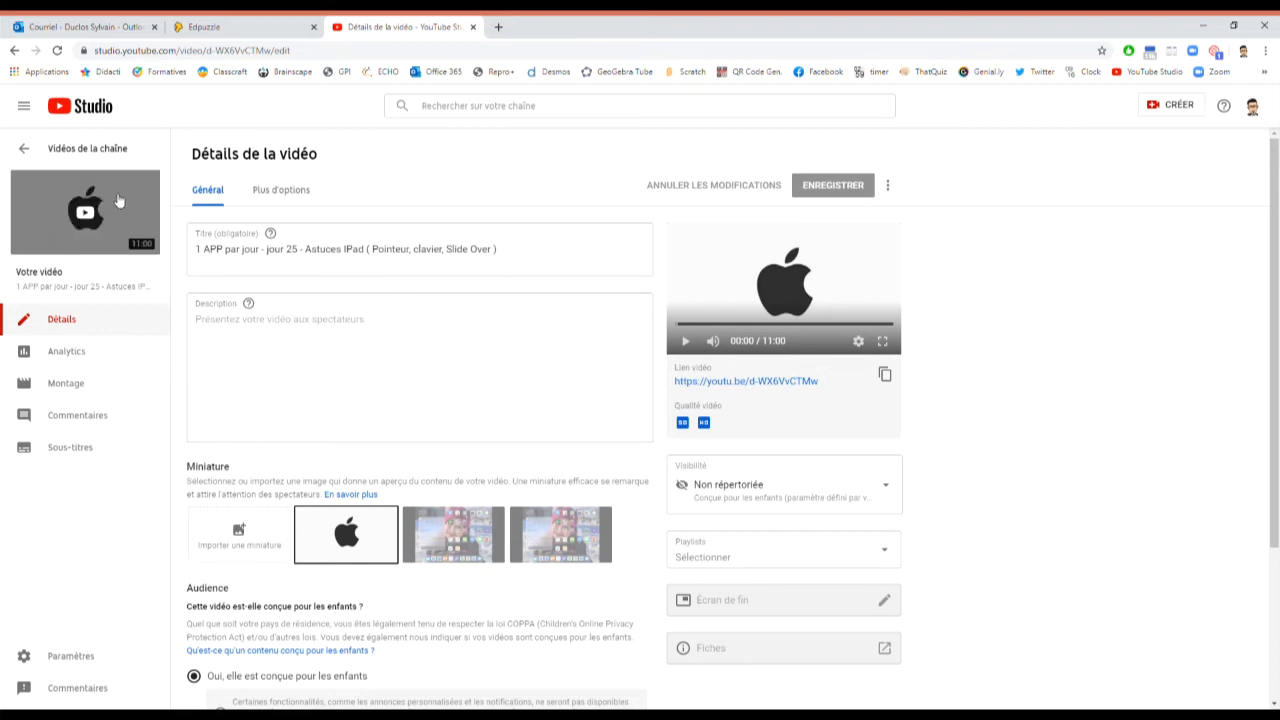
{"action": "left_click", "coordinate": [886, 376]}
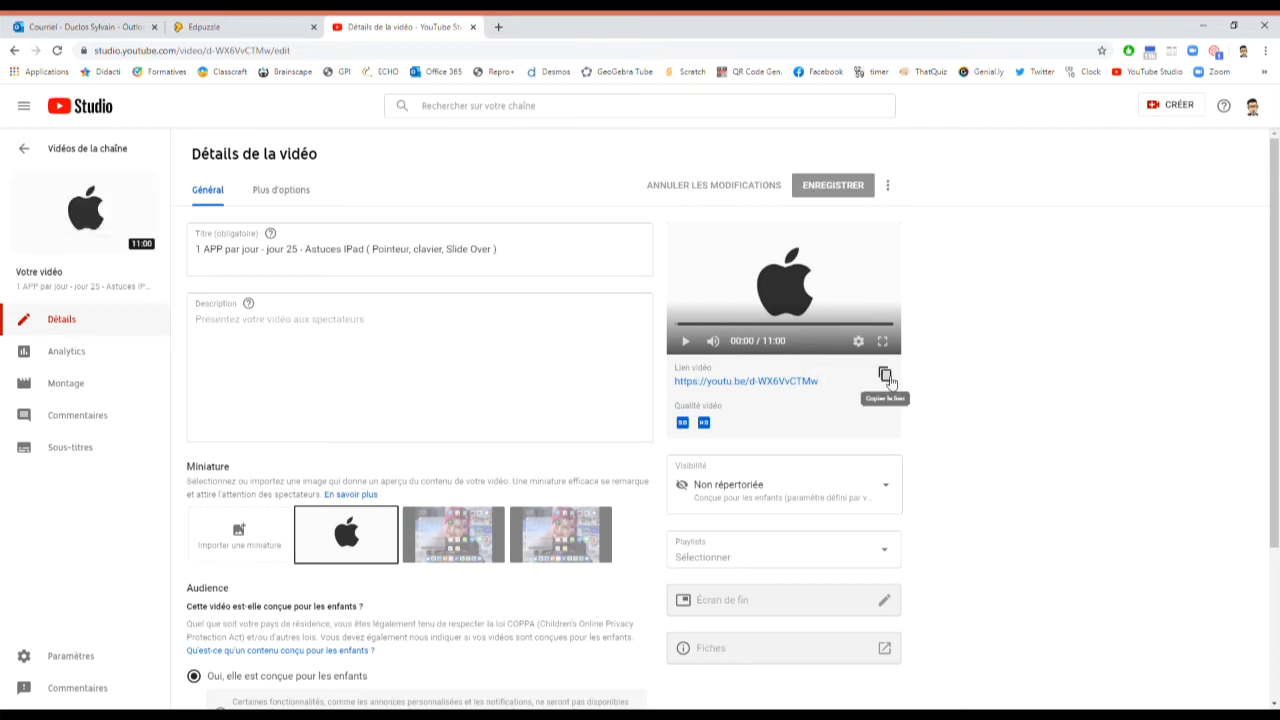
Step: Switch back to Edpuzzle and look up the video by its copied YouTube link, opening it in the video editor
{"action": "left_click", "coordinate": [225, 30]}
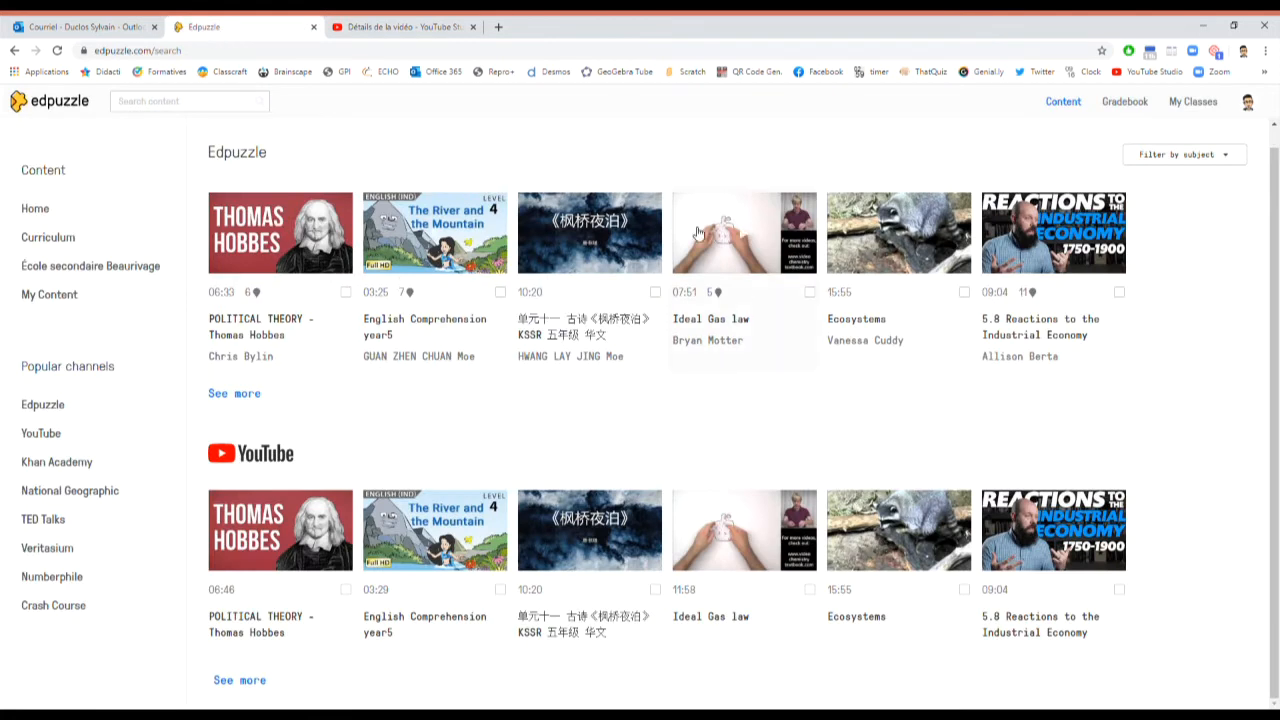
{"action": "left_click", "coordinate": [163, 106]}
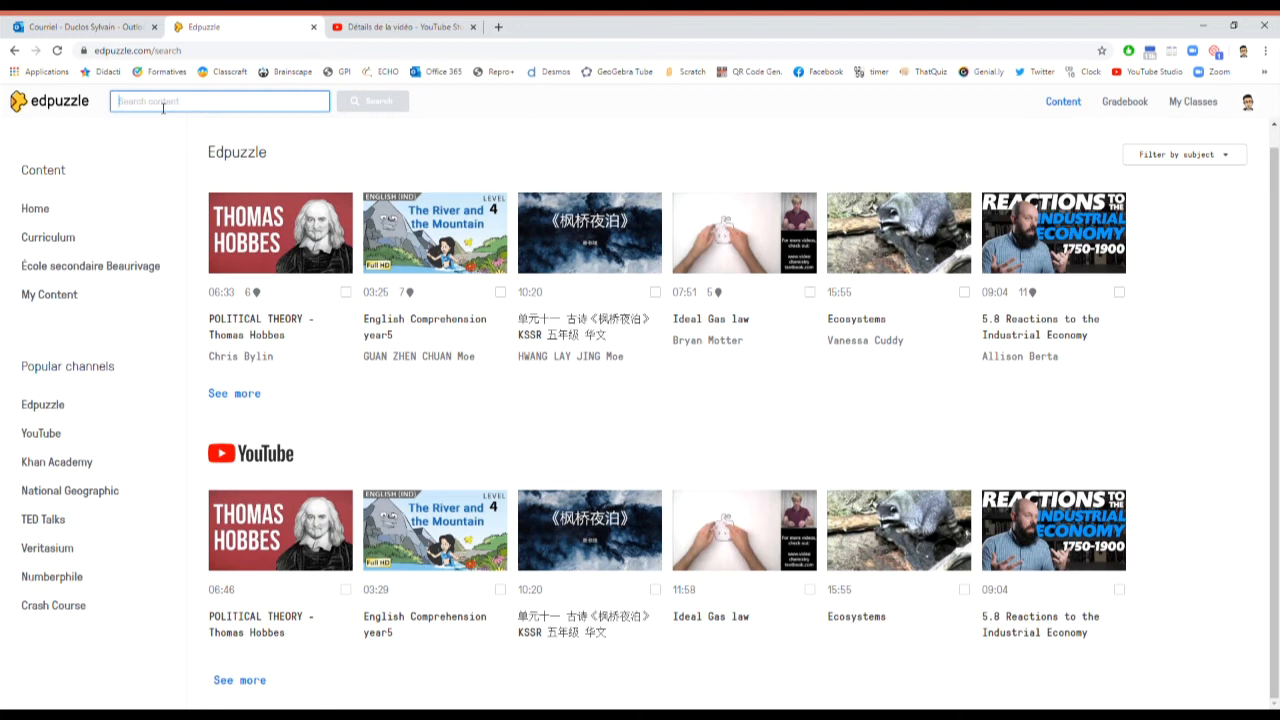
{"action": "key", "text": "ctrl+v"}
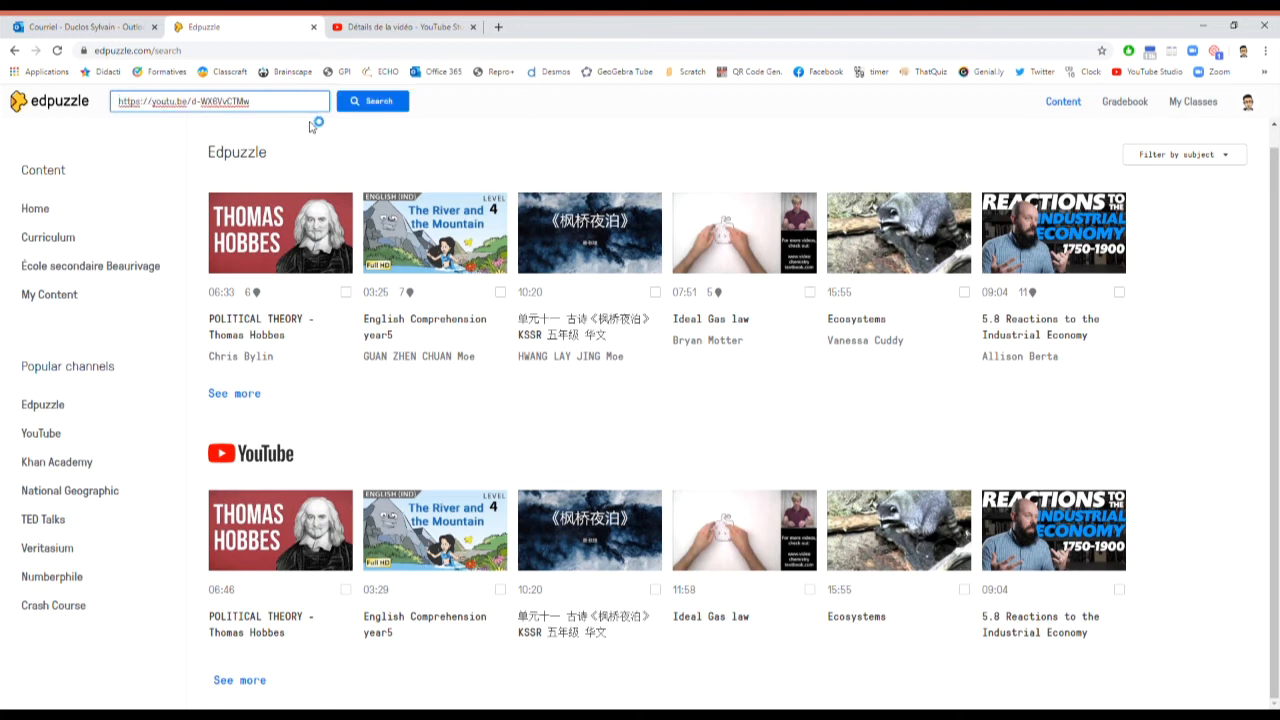
{"action": "left_click", "coordinate": [369, 107]}
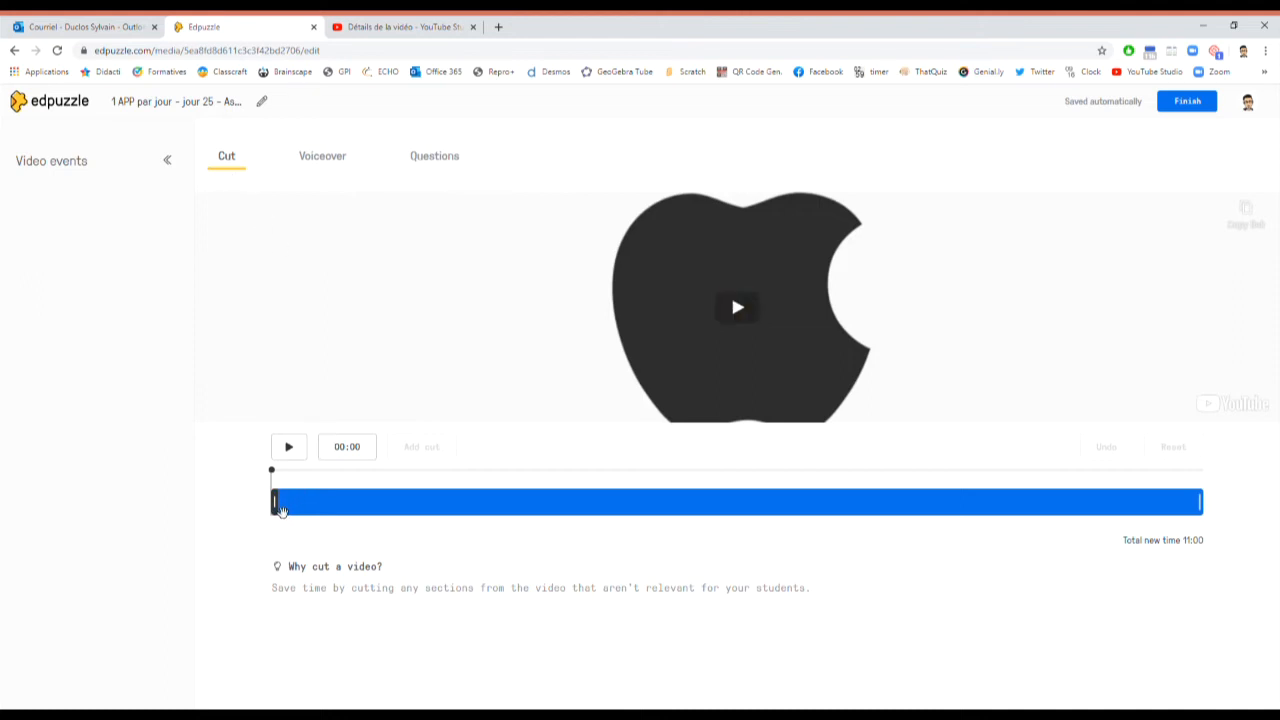
Step: Try cutting the start and end of the video, keeping only a middle section about 2:12 long
{"action": "left_click", "coordinate": [282, 508]}
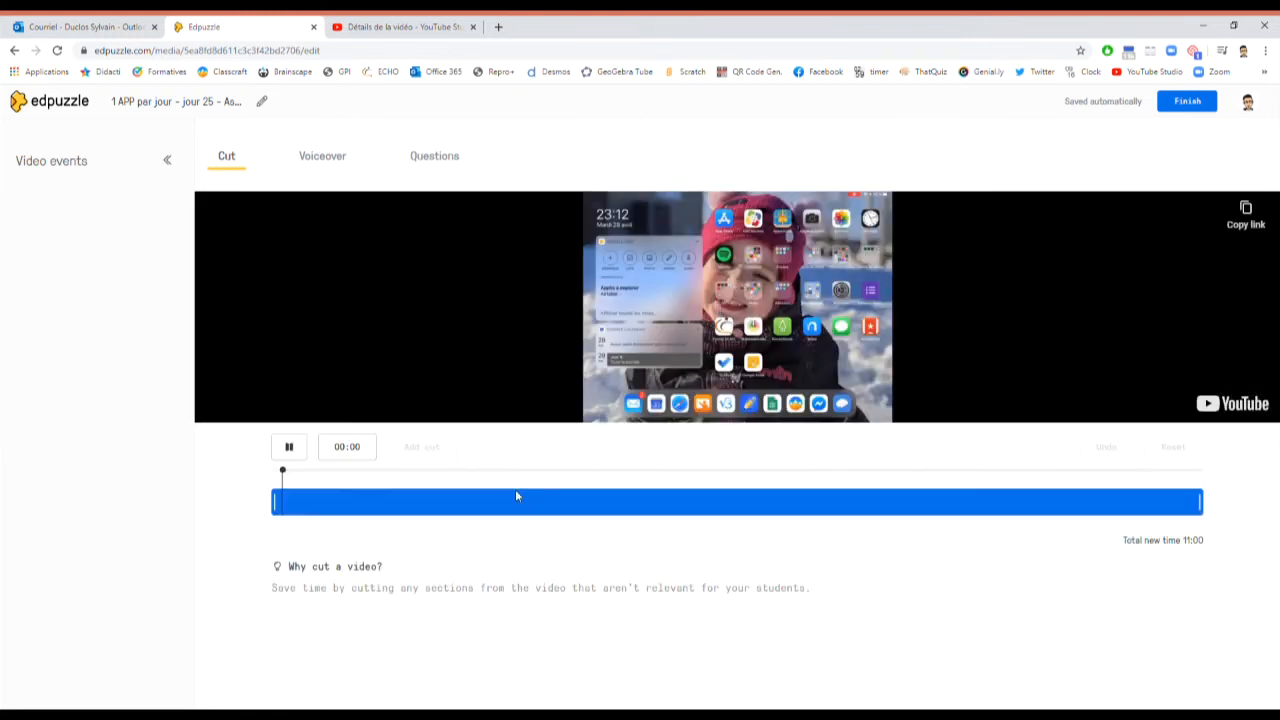
{"action": "left_click_drag", "start_coordinate": [276, 503], "coordinate": [531, 504]}
{"action": "left_click_drag", "start_coordinate": [1204, 506], "coordinate": [716, 535]}
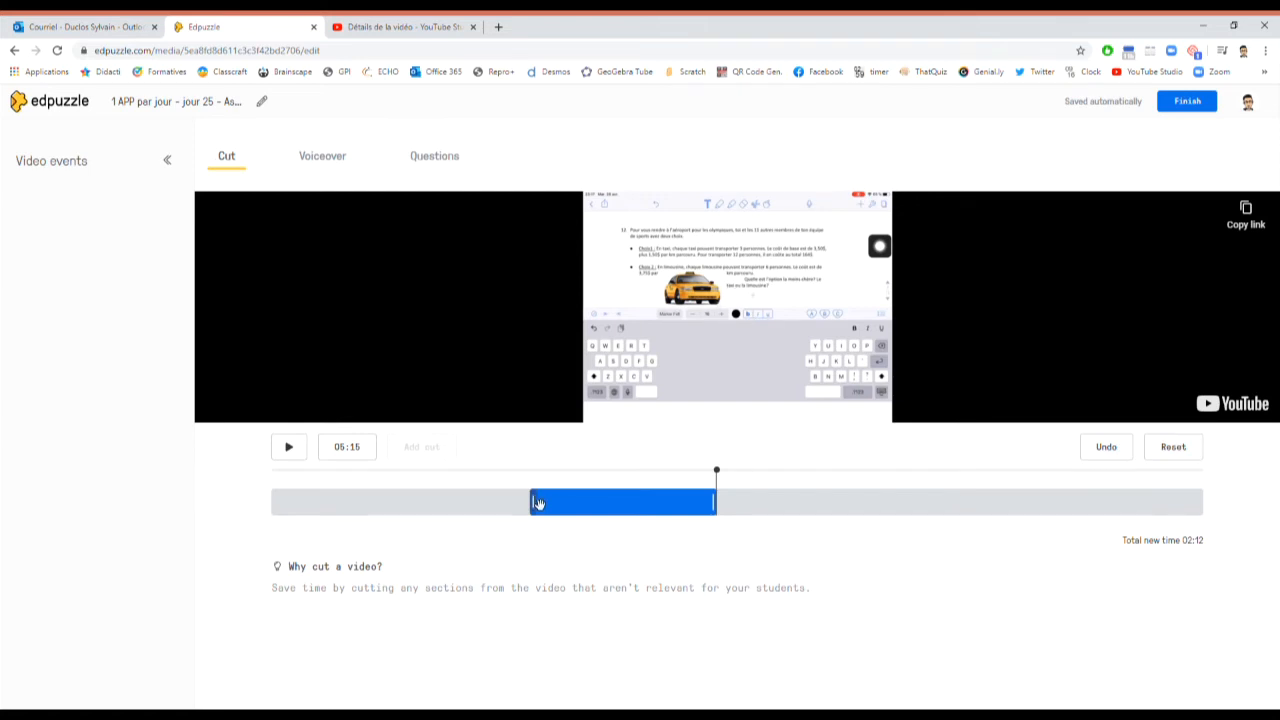
Step: Remove the start and end cuts and restore the video to its full length
{"action": "left_click_drag", "start_coordinate": [534, 505], "coordinate": [256, 516]}
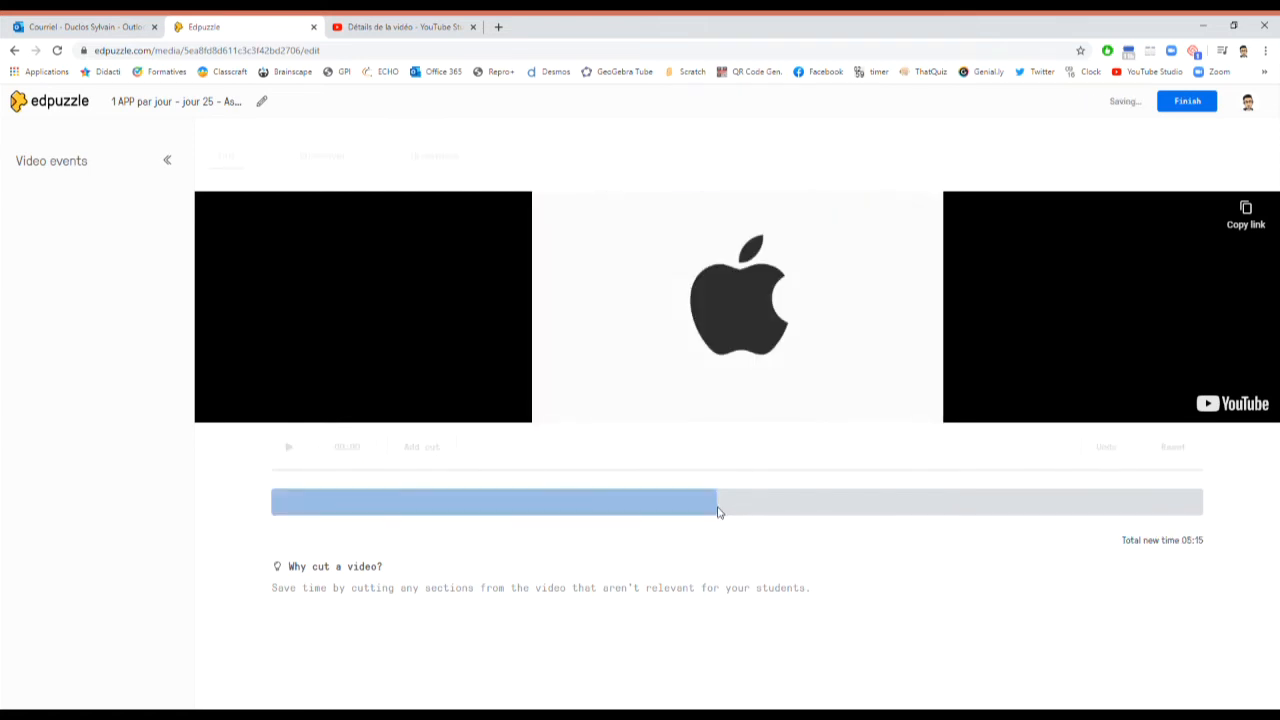
{"action": "left_click_drag", "start_coordinate": [717, 502], "coordinate": [1254, 459]}
{"action": "left_click", "coordinate": [1173, 447]}
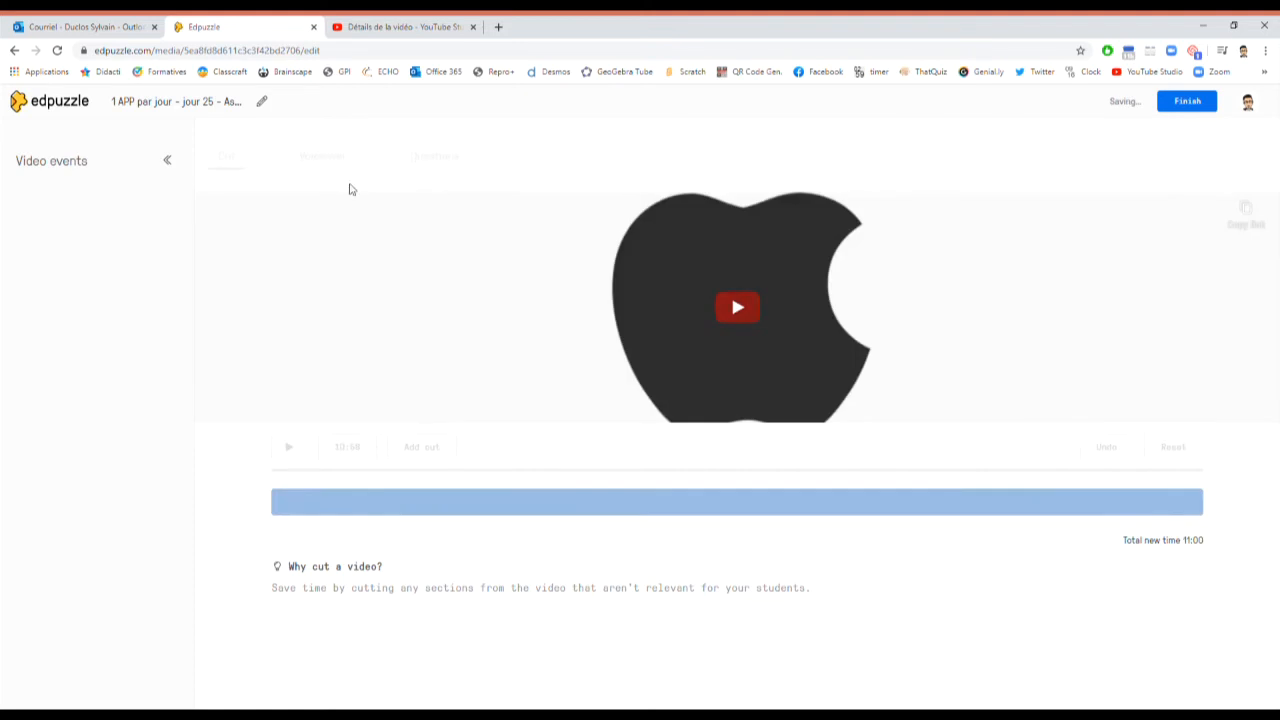
Step: Look at the voiceover recording option and the question types that can be added to the video
{"action": "left_click", "coordinate": [322, 160]}
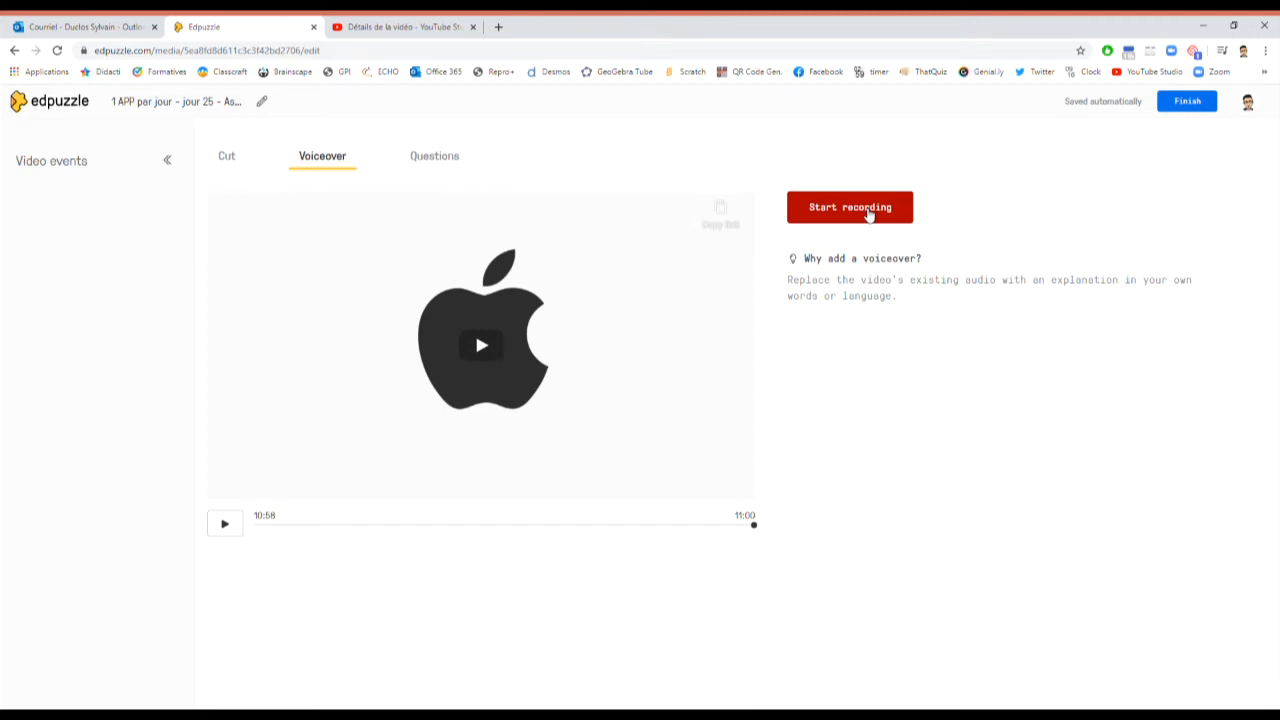
{"action": "left_click", "coordinate": [433, 162]}
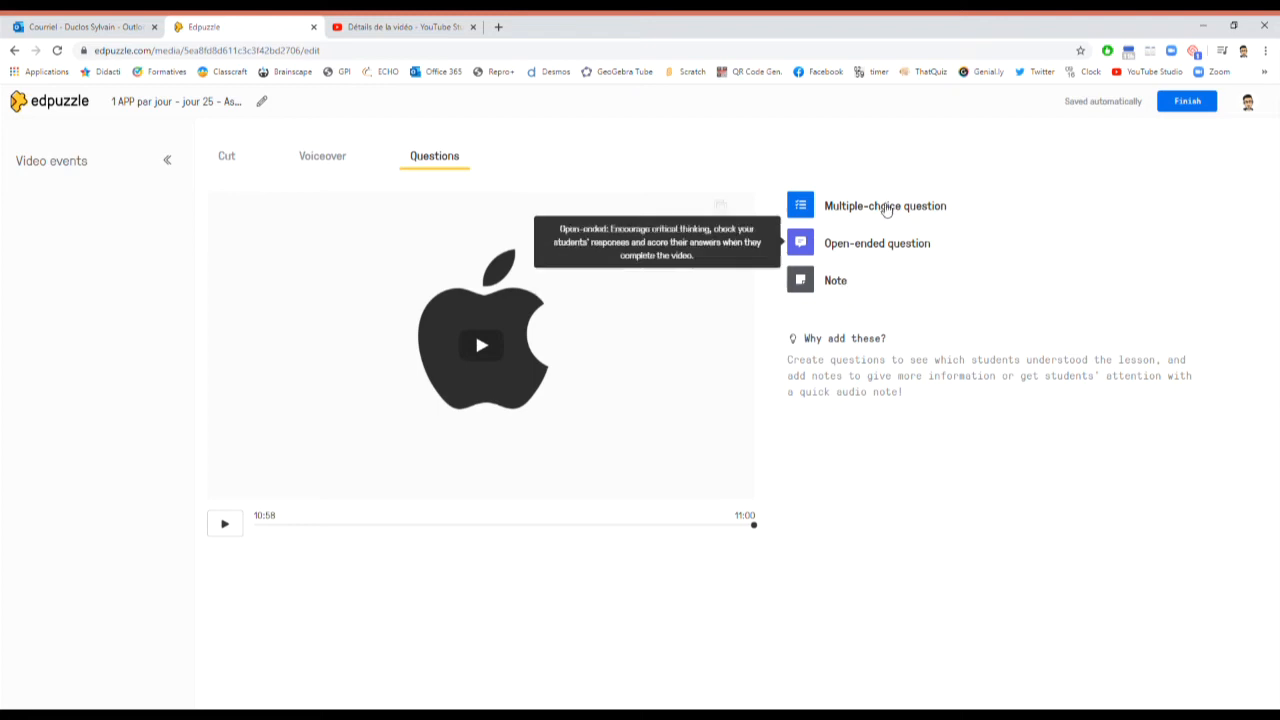
Step: Start a multiple-choice question at 02:06 in the video with the question text "test 1"
{"action": "left_click", "coordinate": [226, 526]}
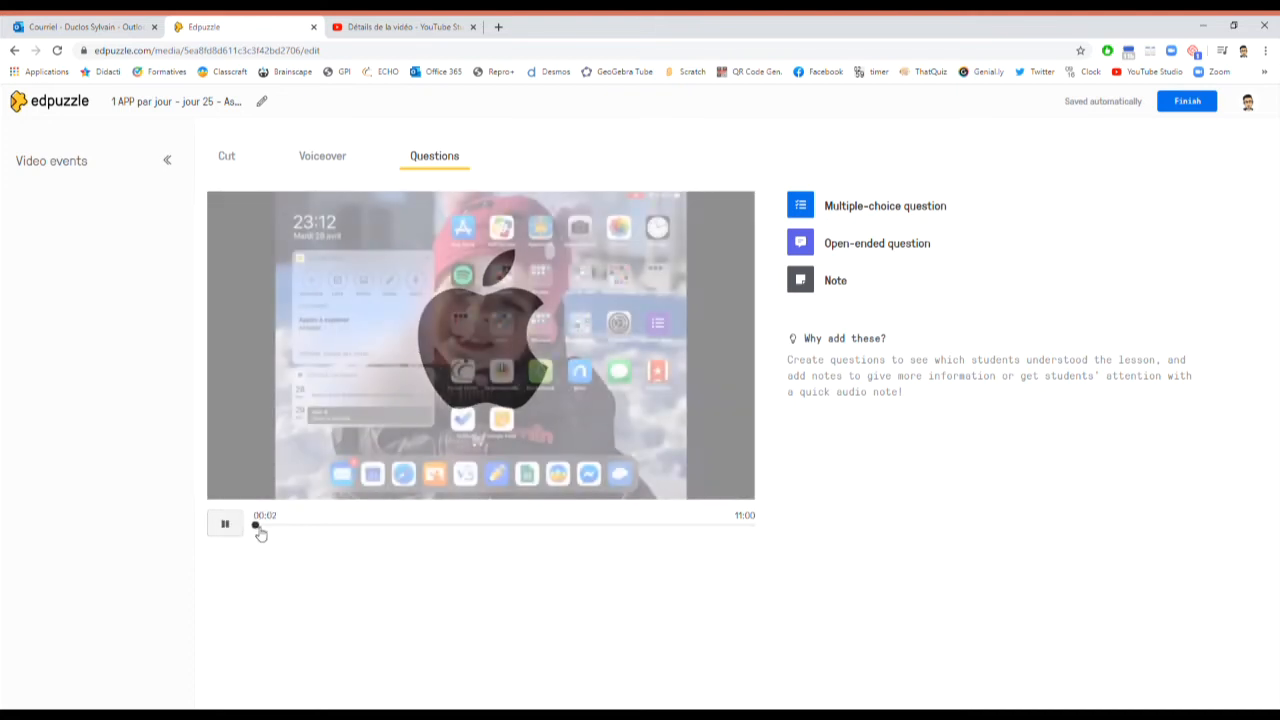
{"action": "left_click_drag", "start_coordinate": [257, 528], "coordinate": [346, 528]}
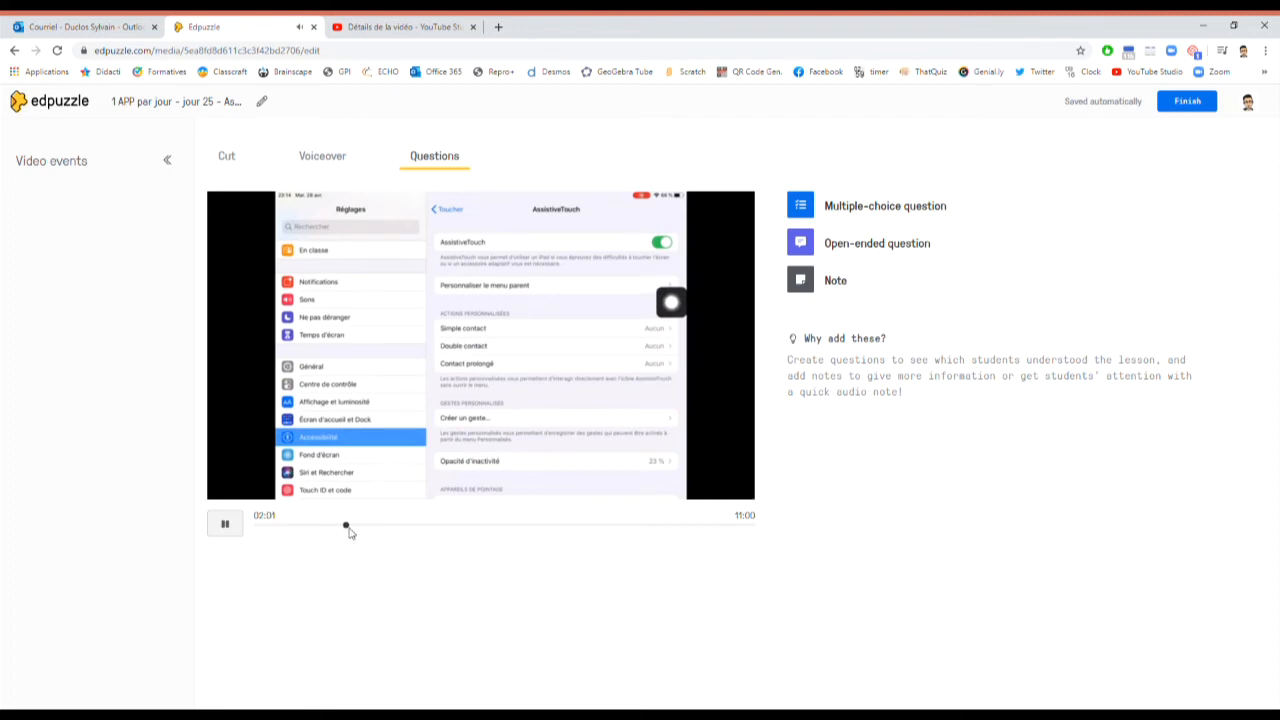
{"action": "left_click", "coordinate": [227, 530]}
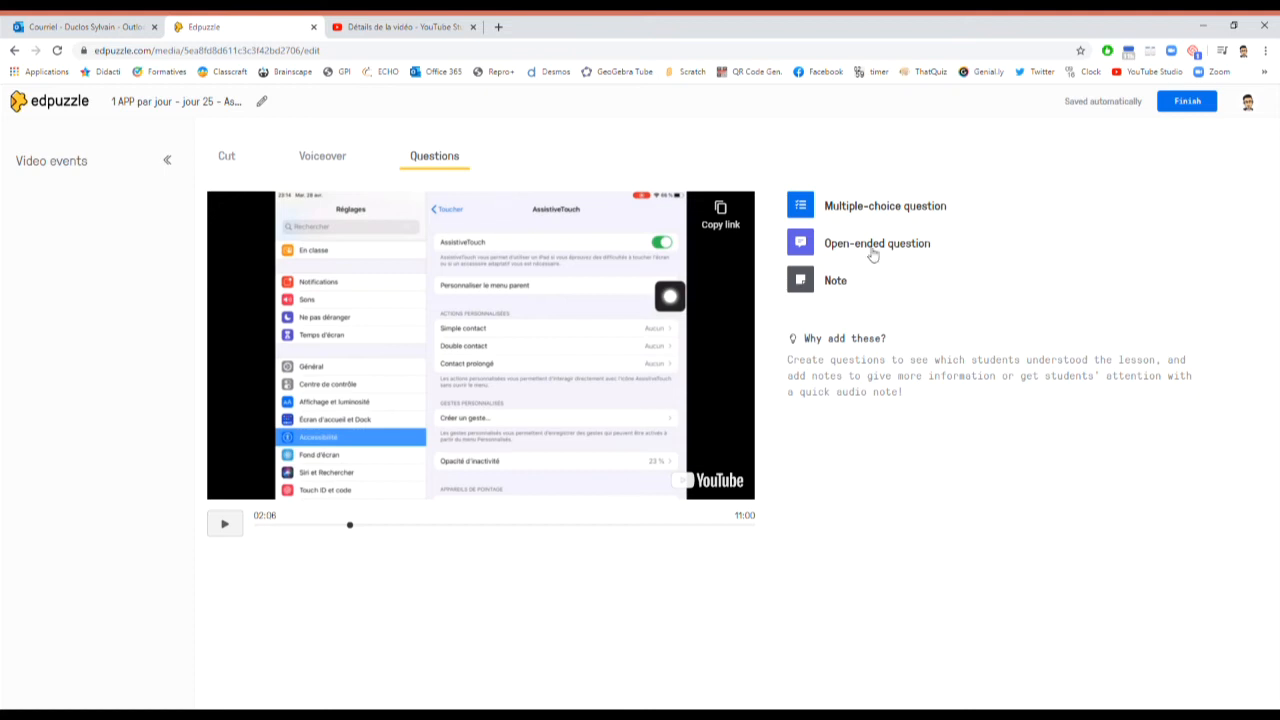
{"action": "left_click", "coordinate": [877, 210]}
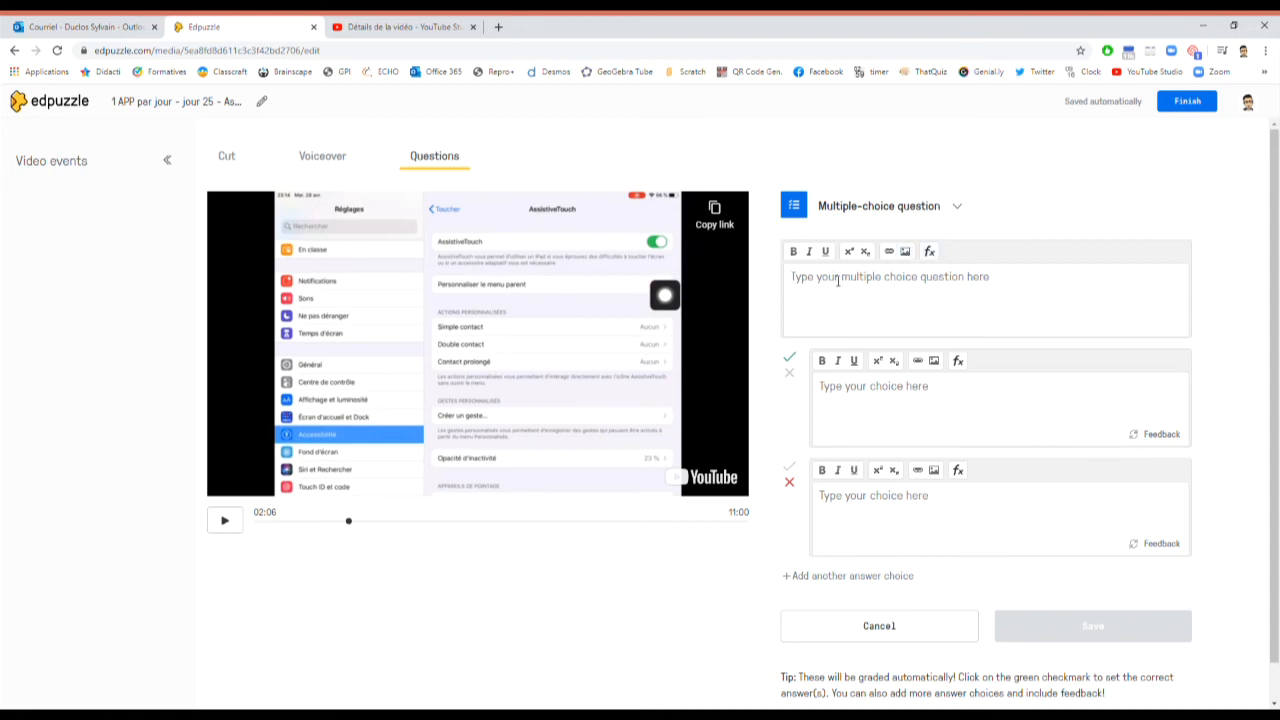
{"action": "type", "text": "test 1"}
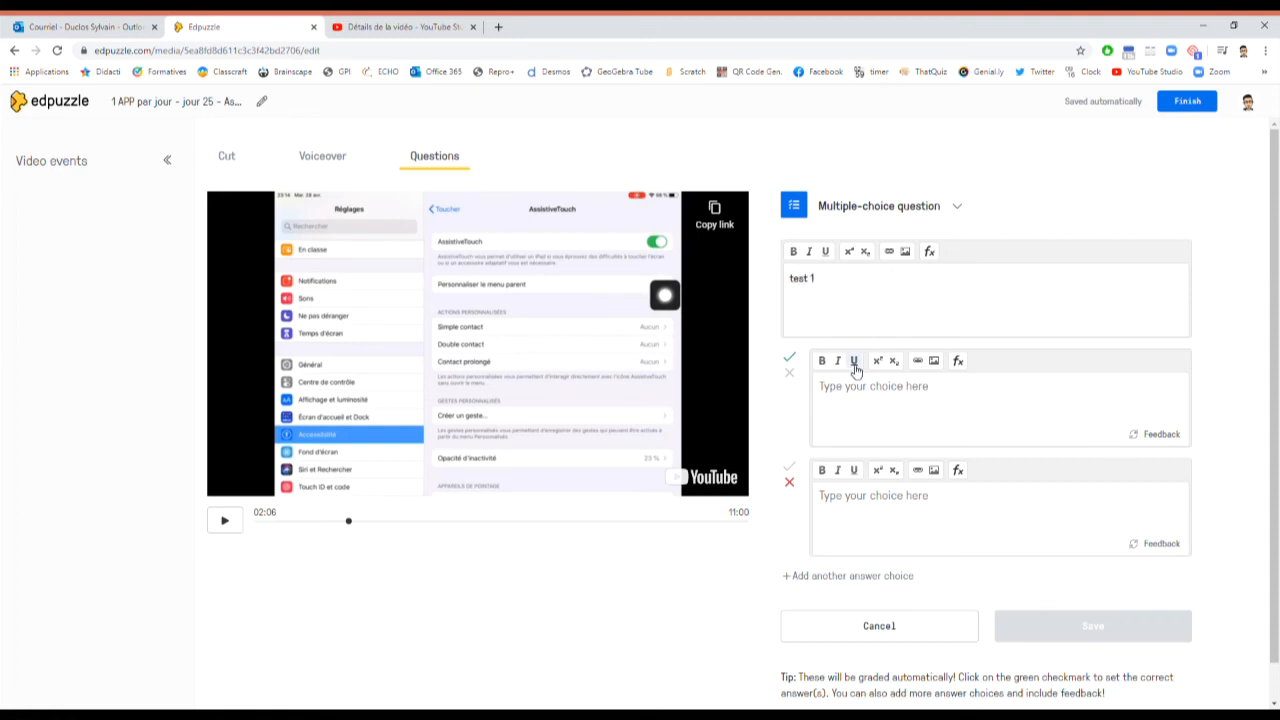
Step: Enter the answer choices A and B, mark B as the correct one, and save the multiple-choice question
{"action": "scroll", "coordinate": [848, 385], "scroll_direction": "down", "scroll_amount": 1}
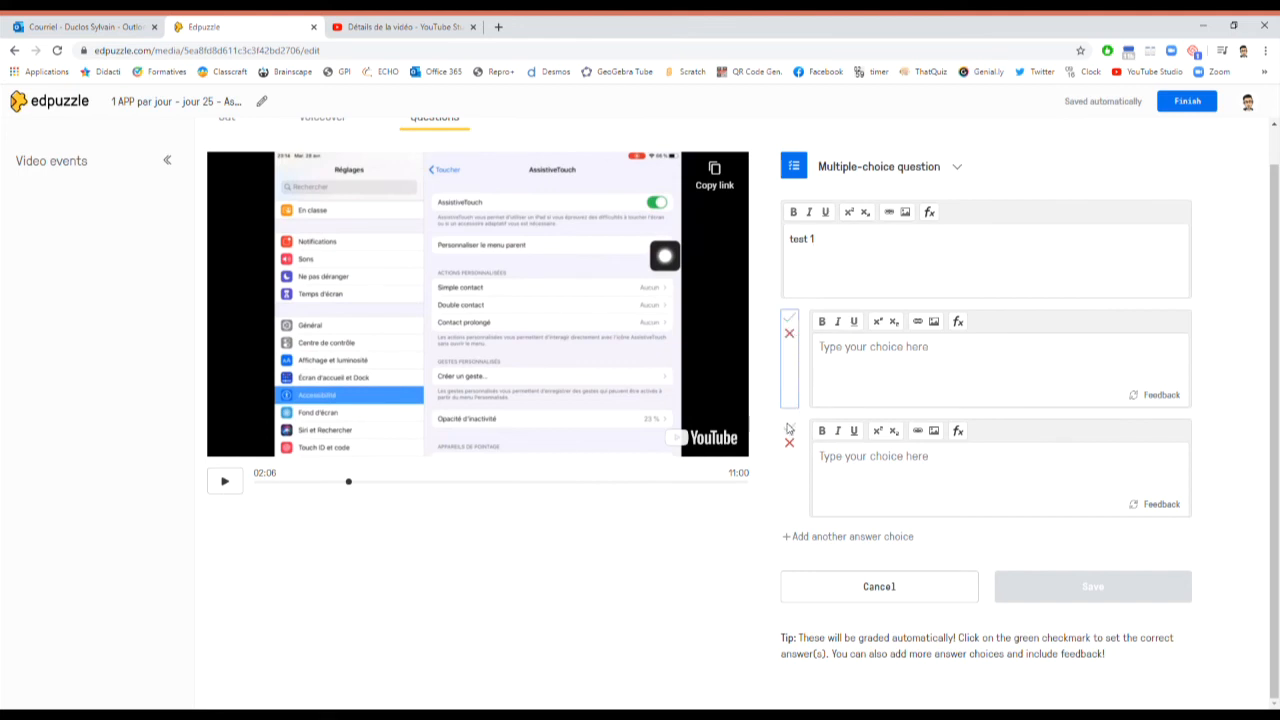
{"action": "left_click", "coordinate": [876, 350]}
{"action": "type", "text": "A"}
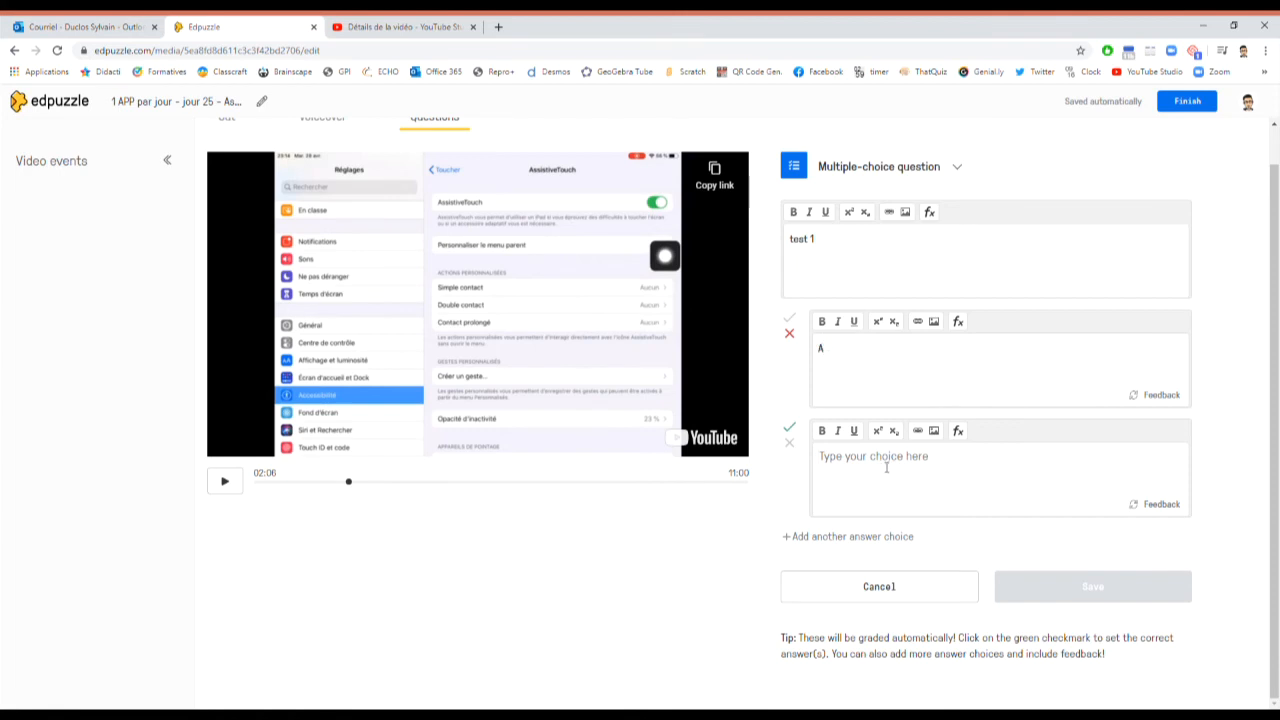
{"action": "left_click", "coordinate": [887, 467]}
{"action": "type", "text": "B"}
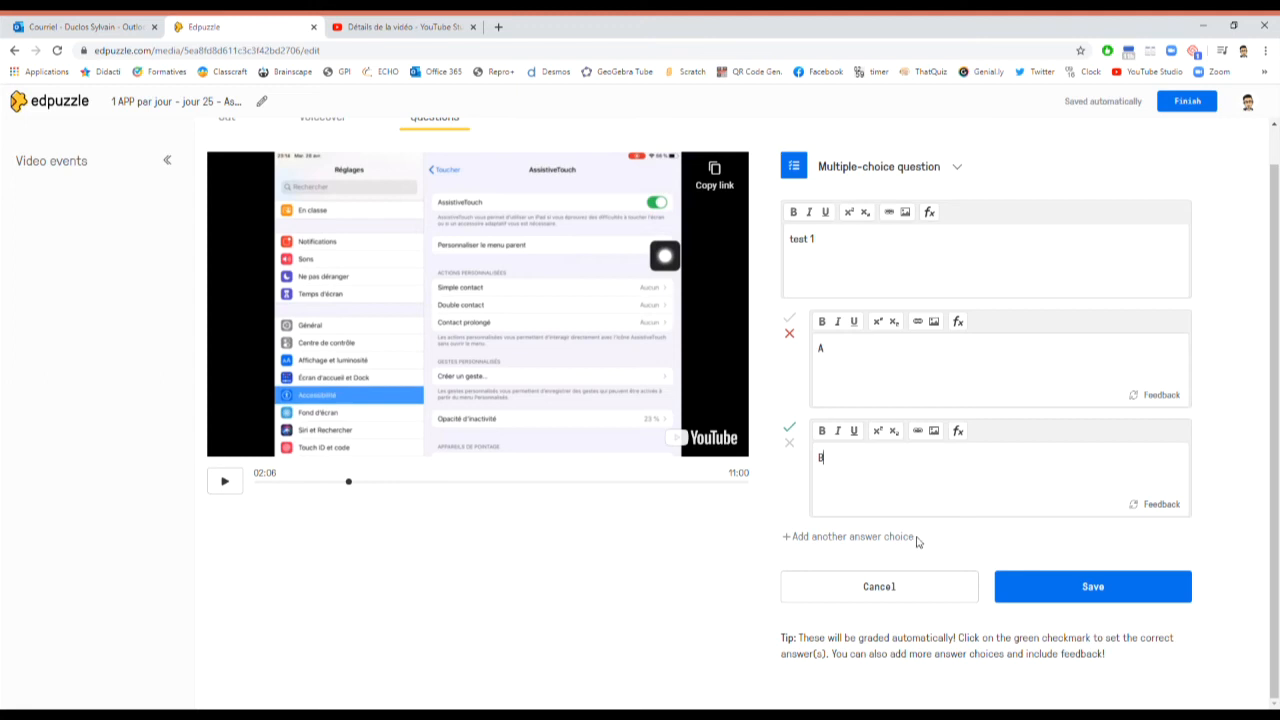
{"action": "left_click", "coordinate": [1083, 575]}
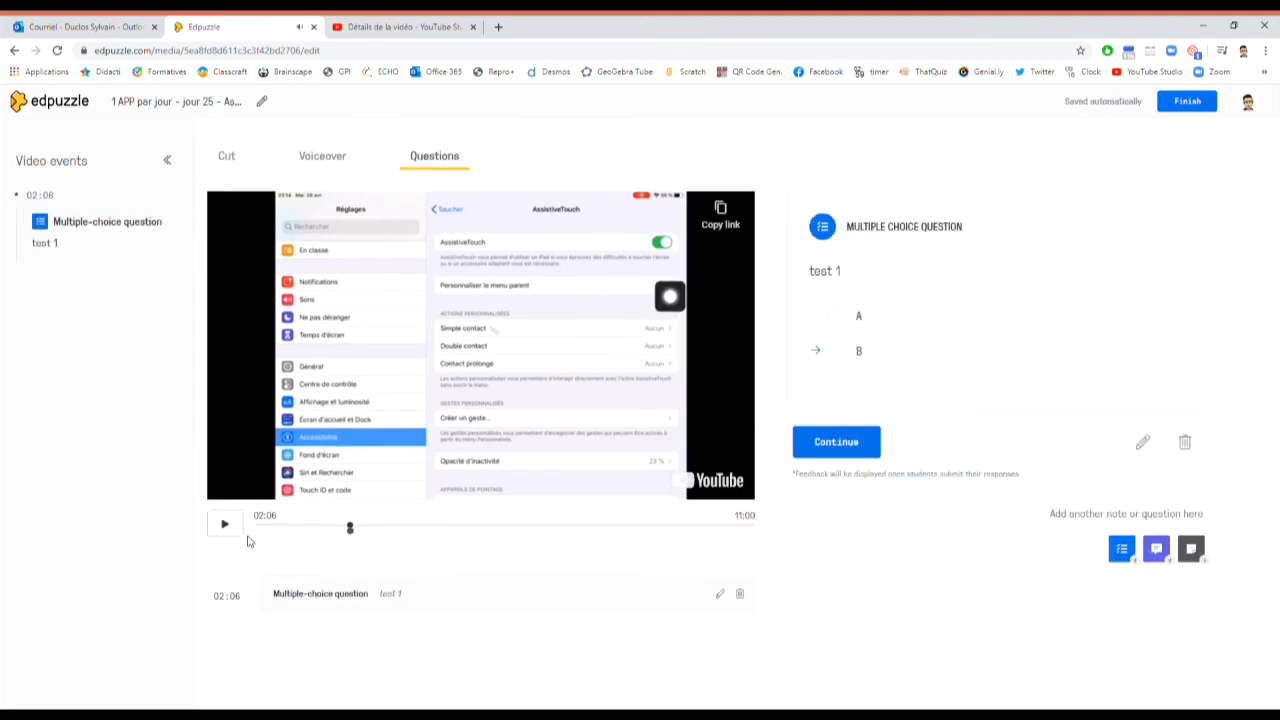
Step: Add an open-ended question at 04:51 with the text "h khih hoi 4ith ih3i3o" and save it
{"action": "left_click", "coordinate": [225, 525]}
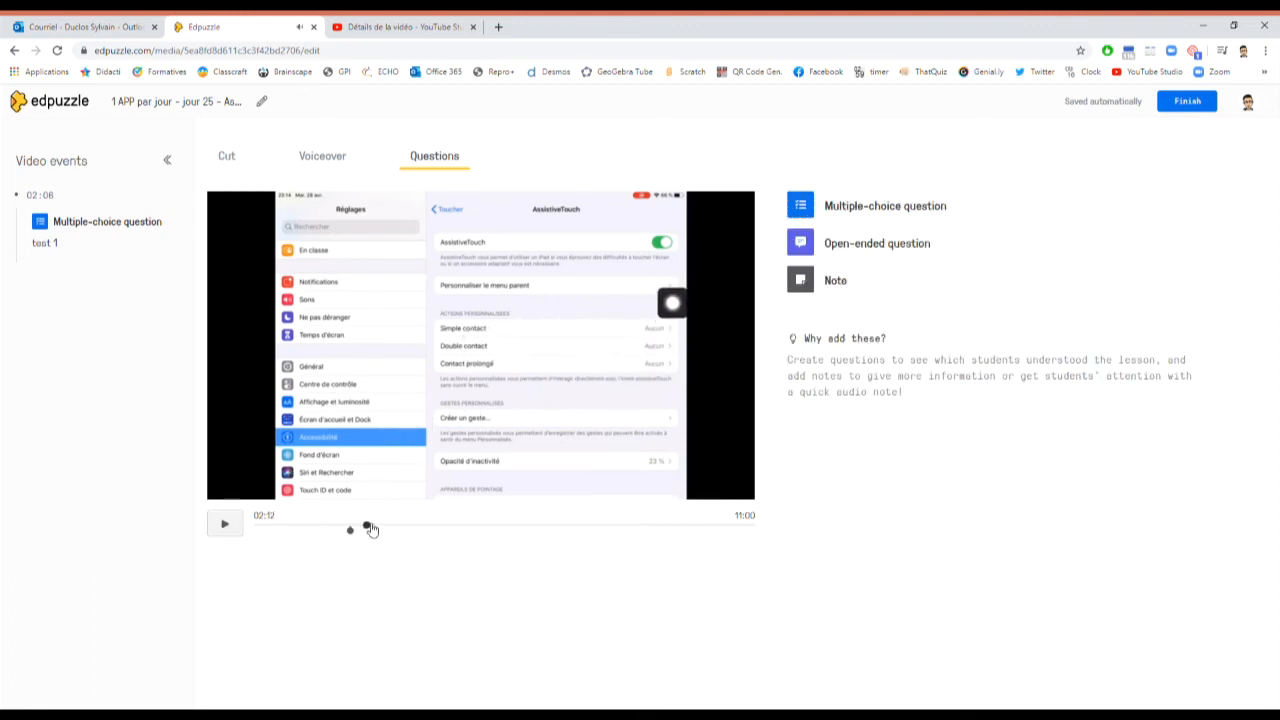
{"action": "left_click", "coordinate": [404, 526]}
{"action": "left_click", "coordinate": [441, 526]}
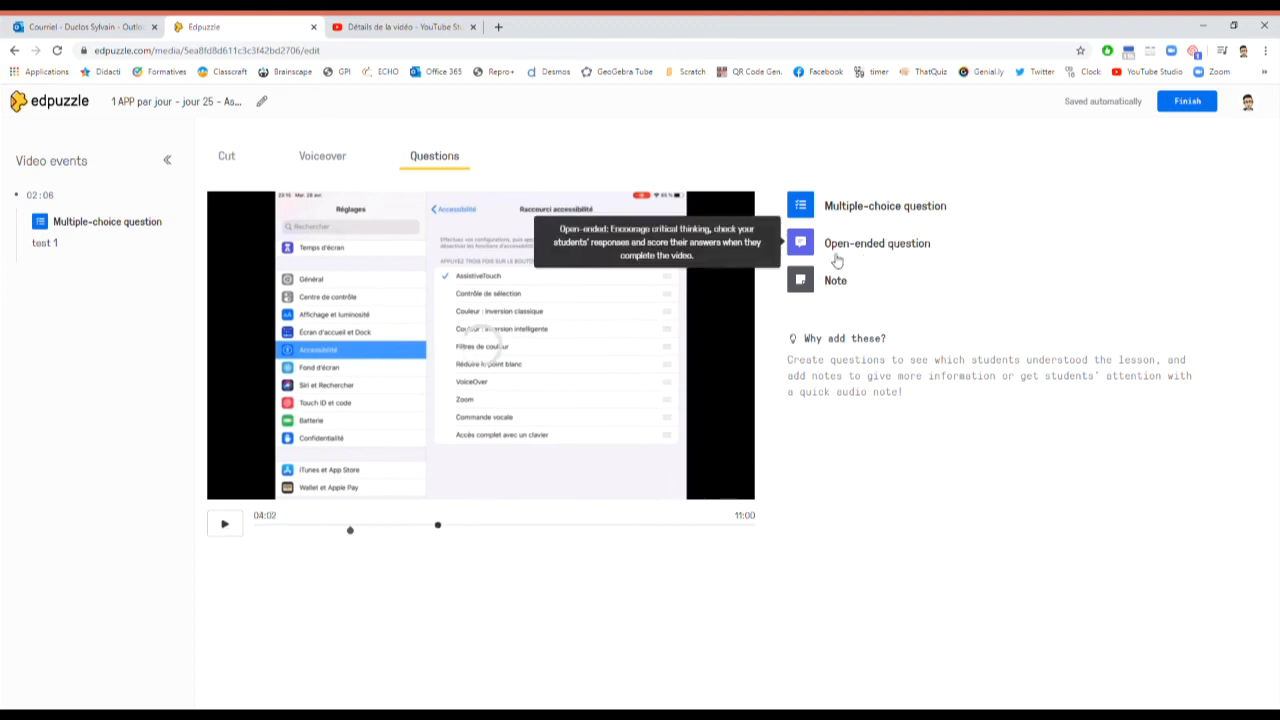
{"action": "left_click", "coordinate": [475, 526]}
{"action": "left_click", "coordinate": [220, 531]}
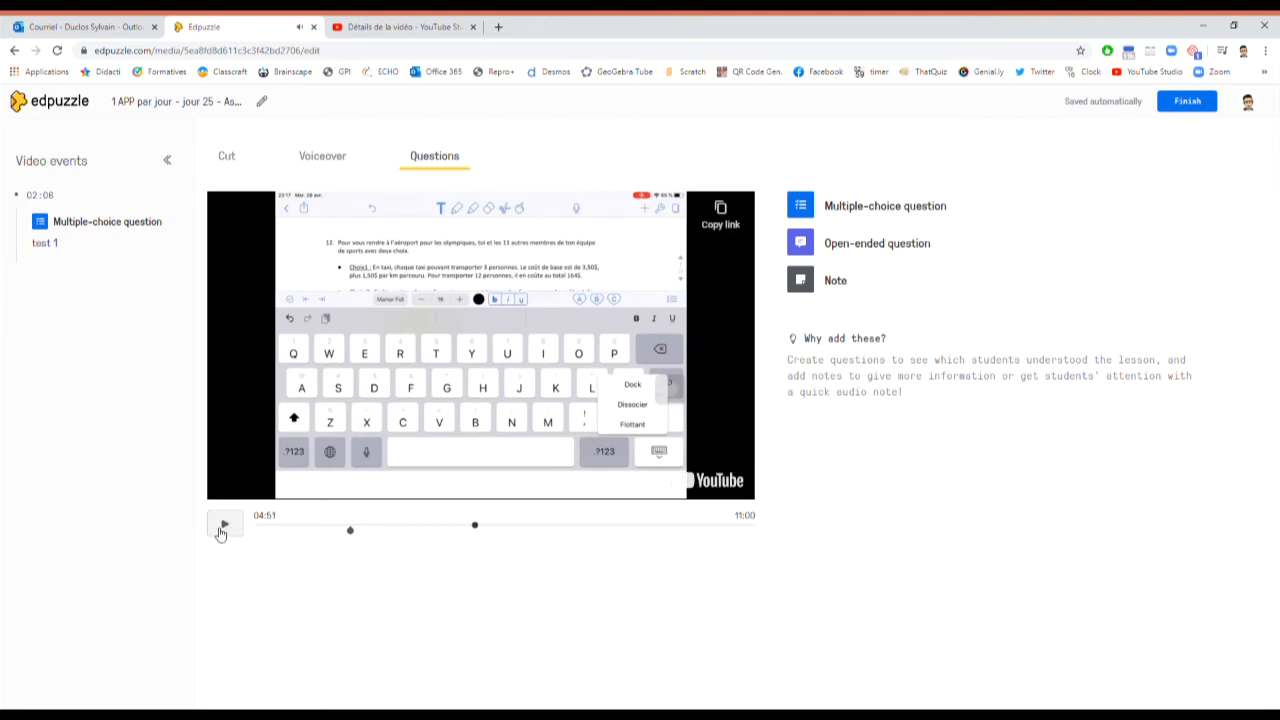
{"action": "left_click", "coordinate": [866, 244]}
{"action": "left_click", "coordinate": [860, 282]}
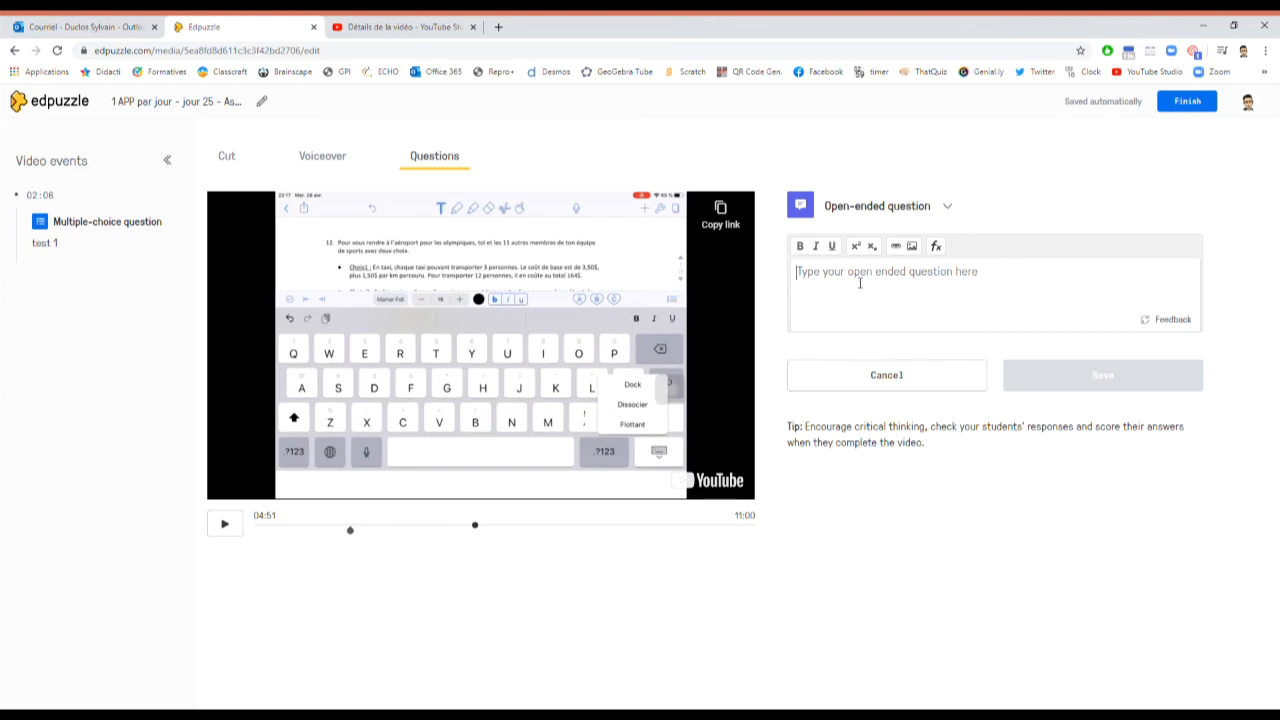
{"action": "type", "text": "h khih hoi 4ith ih3i3o"}
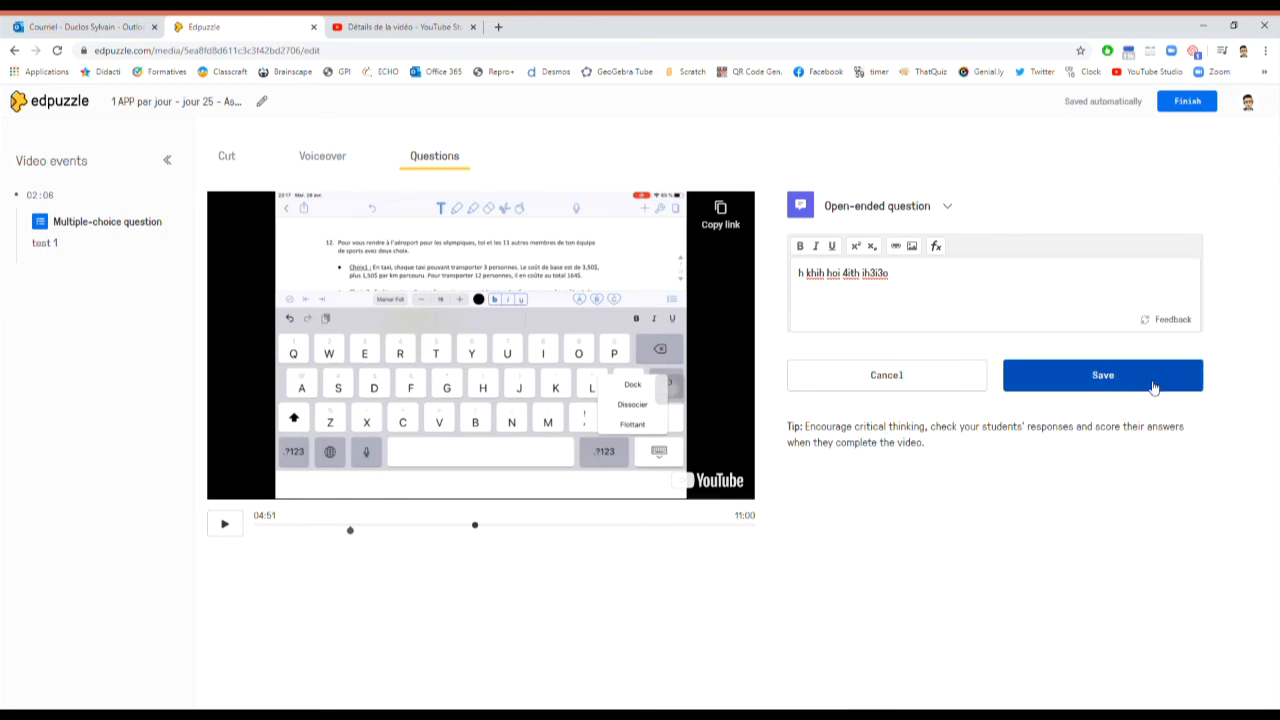
{"action": "left_click", "coordinate": [1120, 385]}
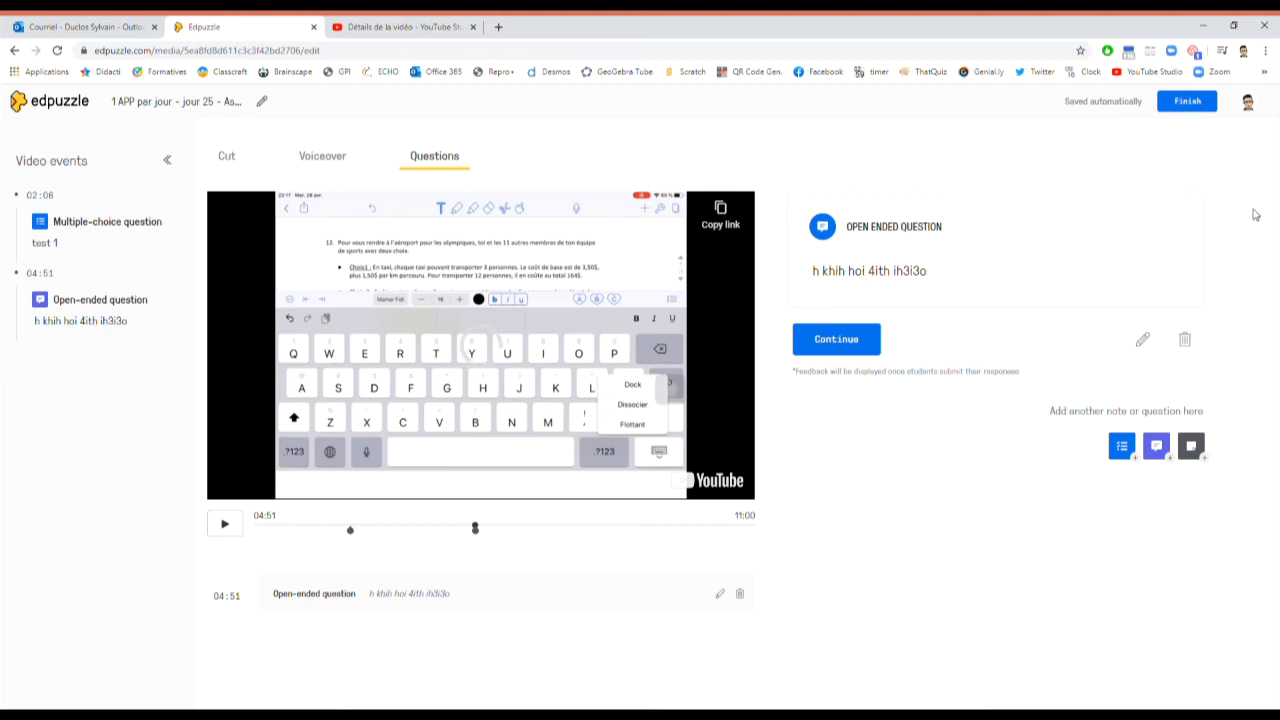
Step: Finish the video lesson and assign it to the Mathématiques 202 - APPS class without posting it on Google Classroom
{"action": "left_click", "coordinate": [1187, 103]}
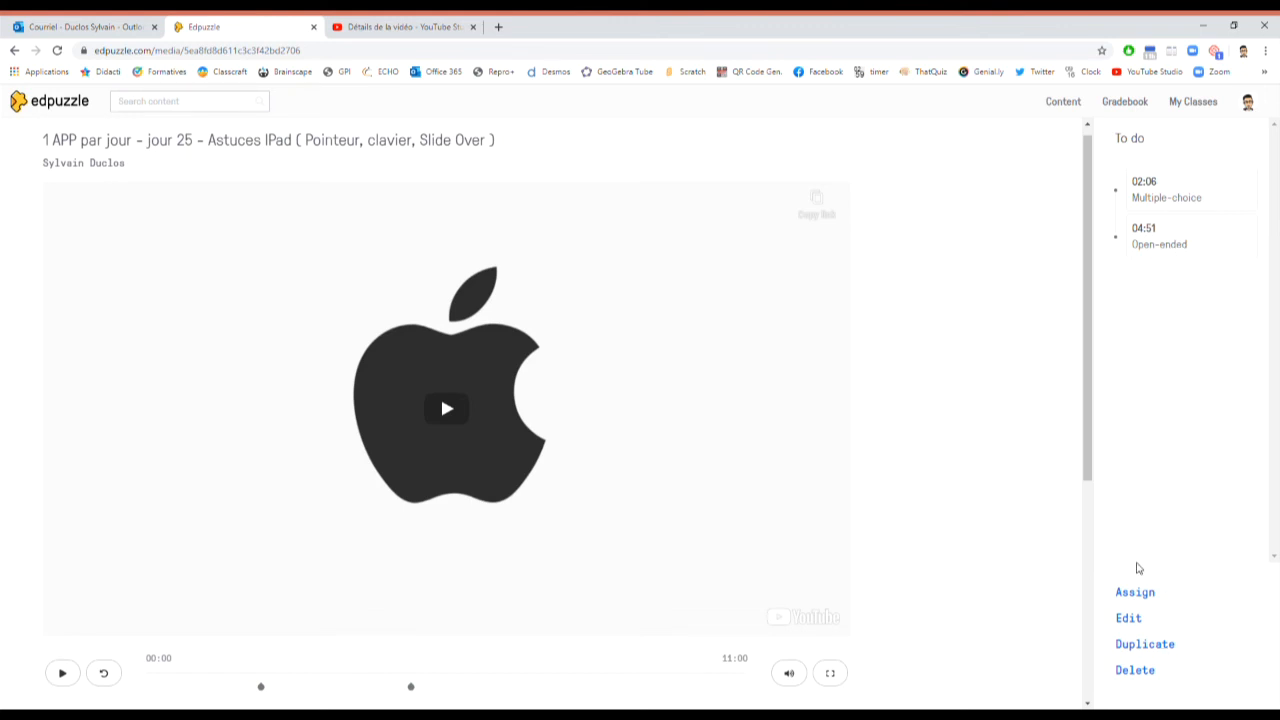
{"action": "left_click", "coordinate": [1136, 595]}
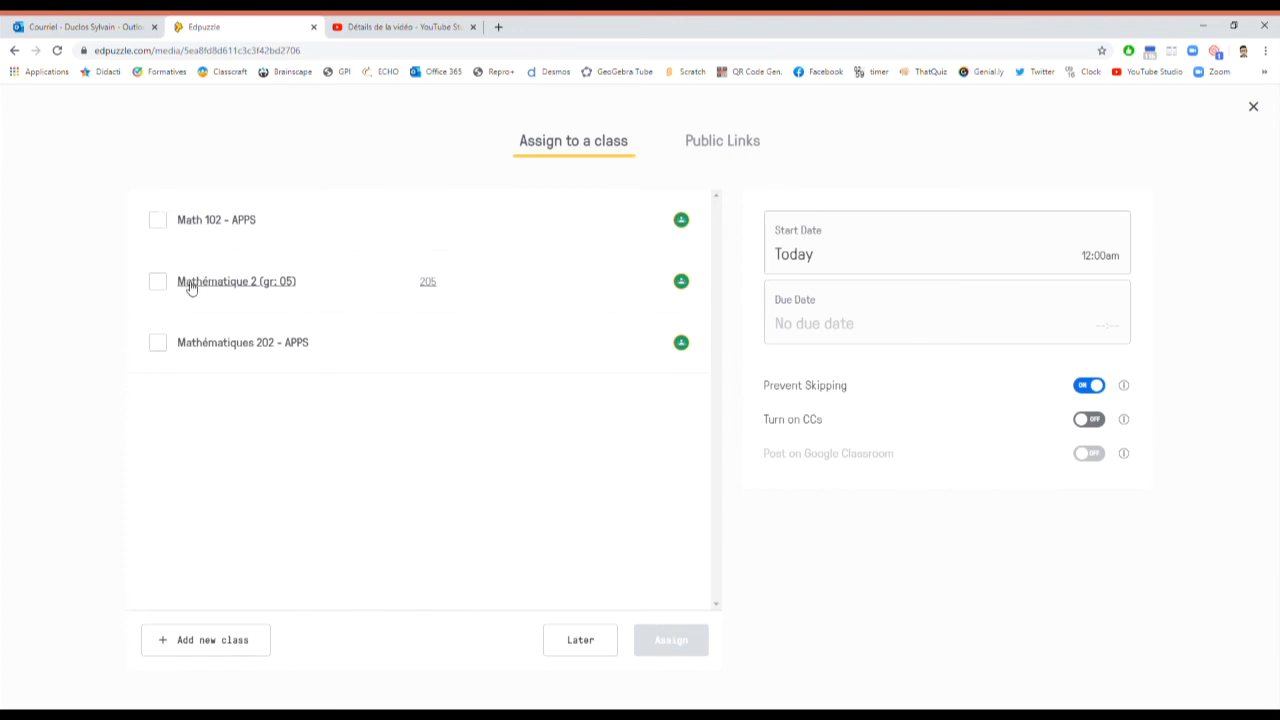
{"action": "left_click", "coordinate": [220, 350]}
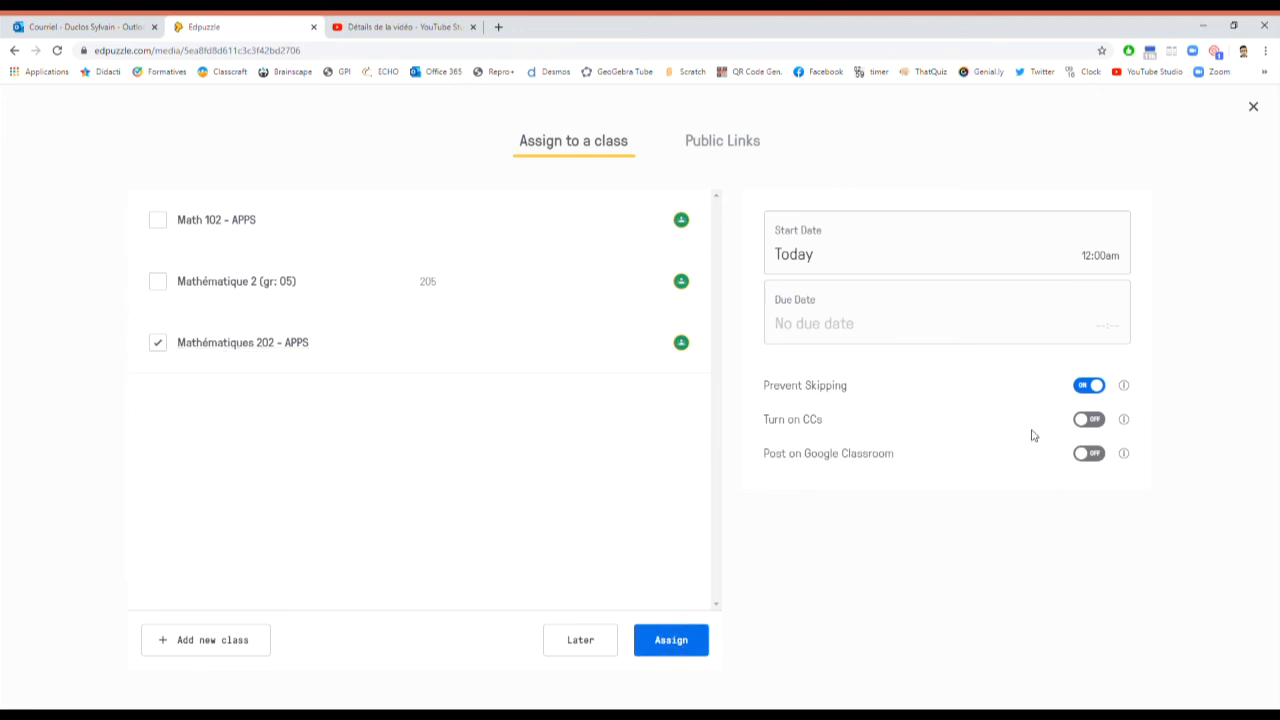
{"action": "left_click", "coordinate": [1090, 454]}
{"action": "left_click", "coordinate": [1099, 457]}
{"action": "left_click", "coordinate": [686, 642]}
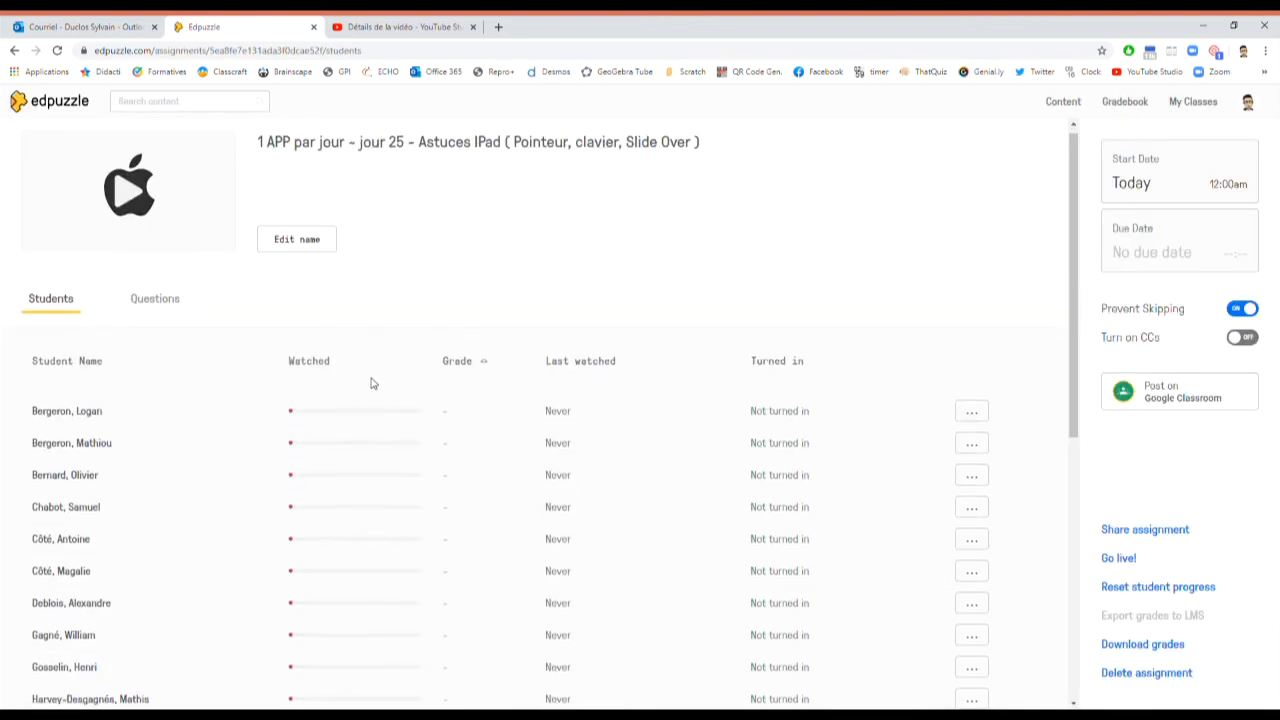
Step: Examine the assignment's student progress list and the options available for an individual student
{"action": "scroll", "coordinate": [360, 378], "scroll_direction": "down", "scroll_amount": 2}
{"action": "scroll", "coordinate": [351, 383], "scroll_direction": "up", "scroll_amount": 2}
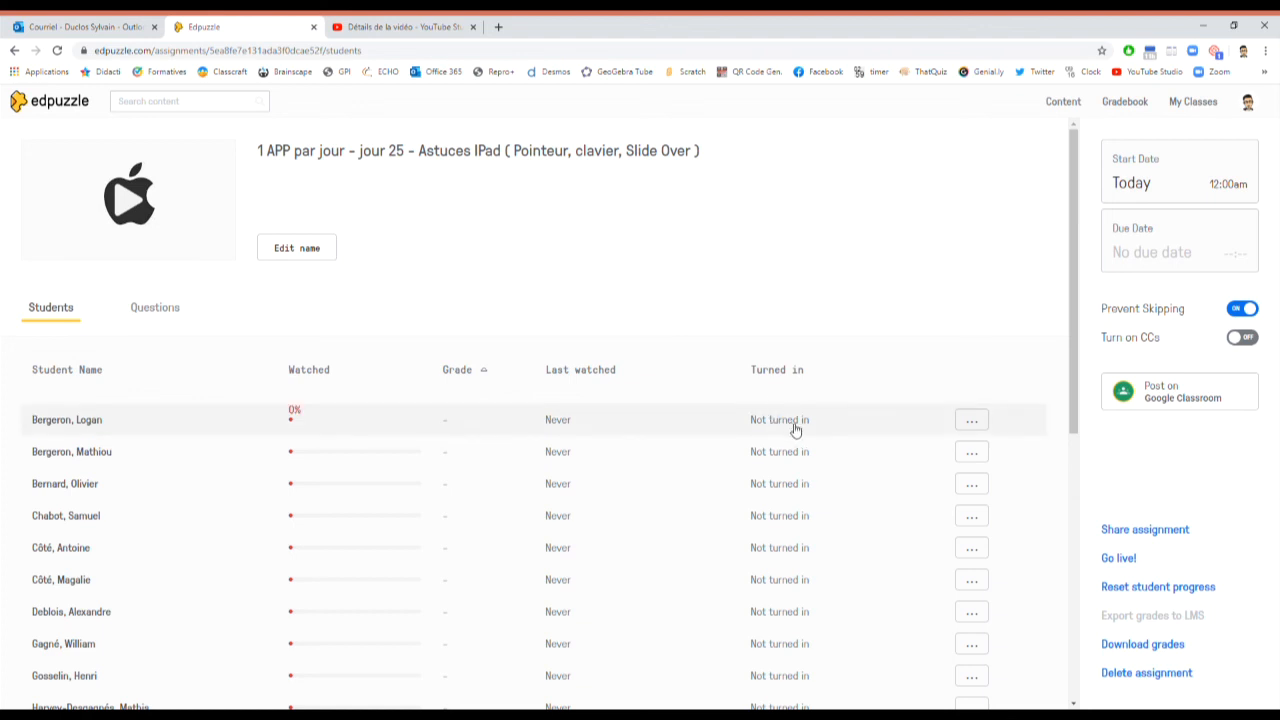
{"action": "left_click", "coordinate": [977, 423]}
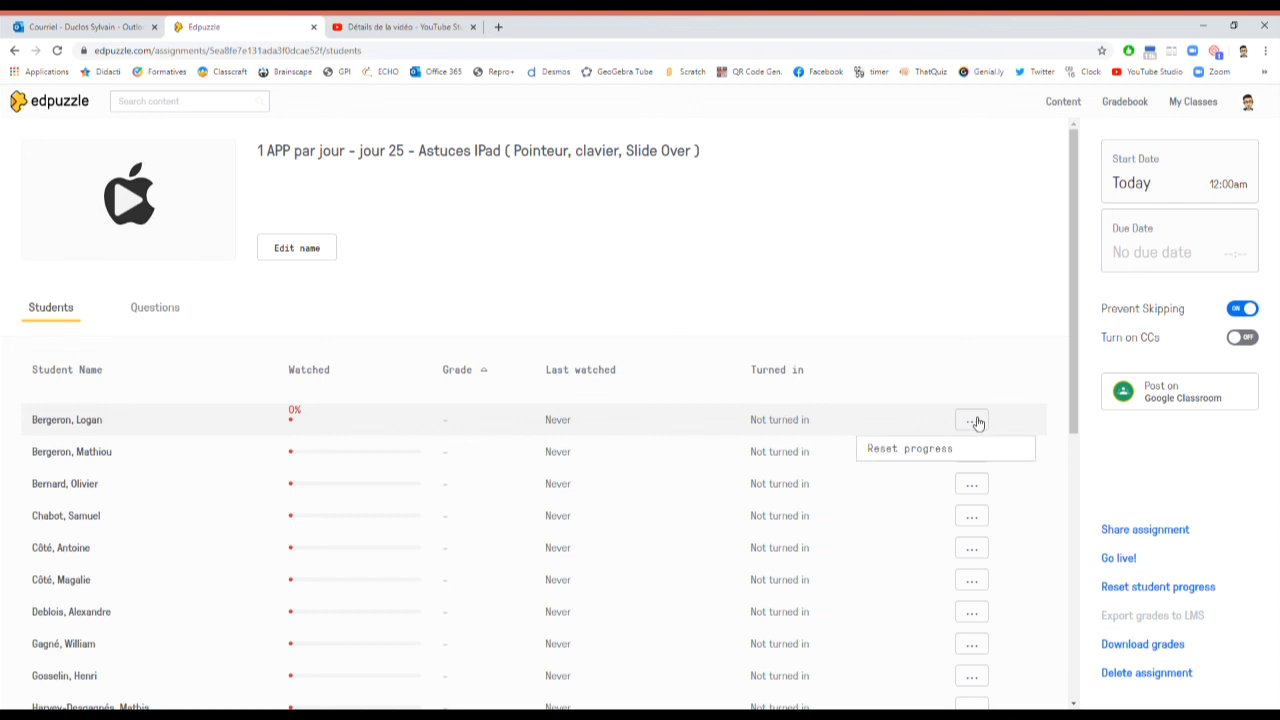
{"action": "left_click", "coordinate": [977, 423]}
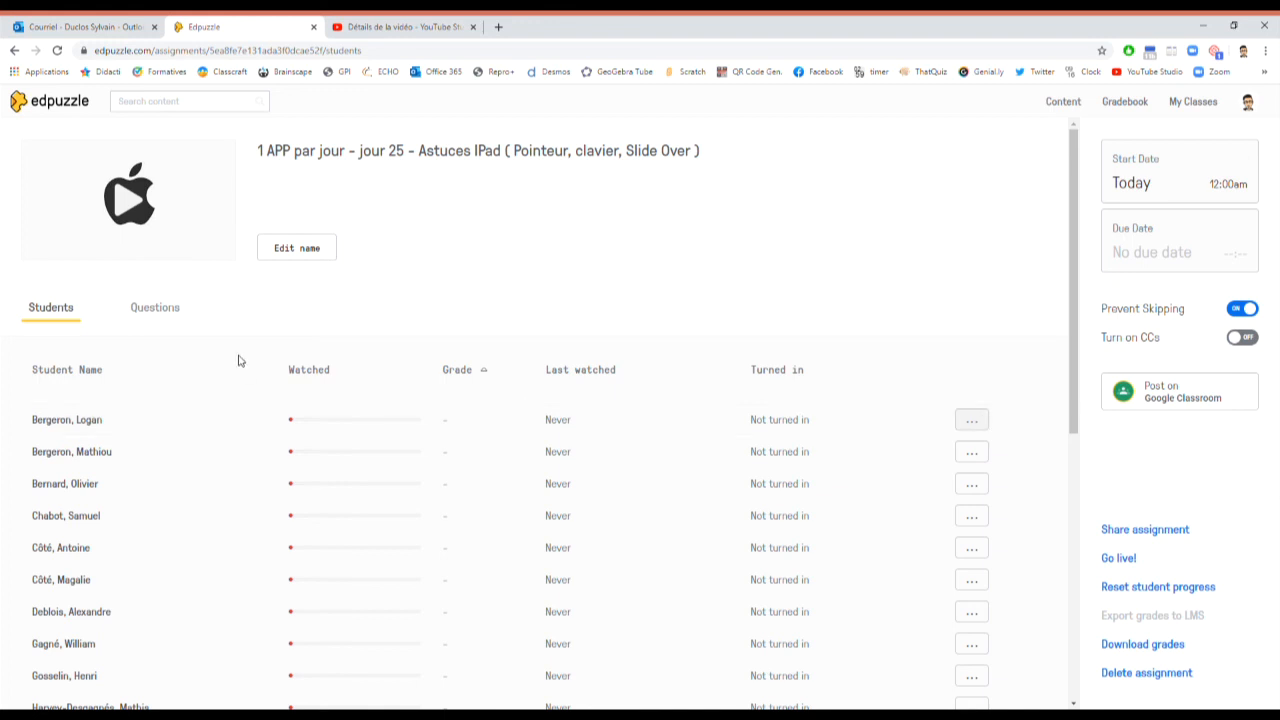
Step: Review the assignment's results by question and compare them with the progress shown for each student
{"action": "left_click", "coordinate": [153, 314]}
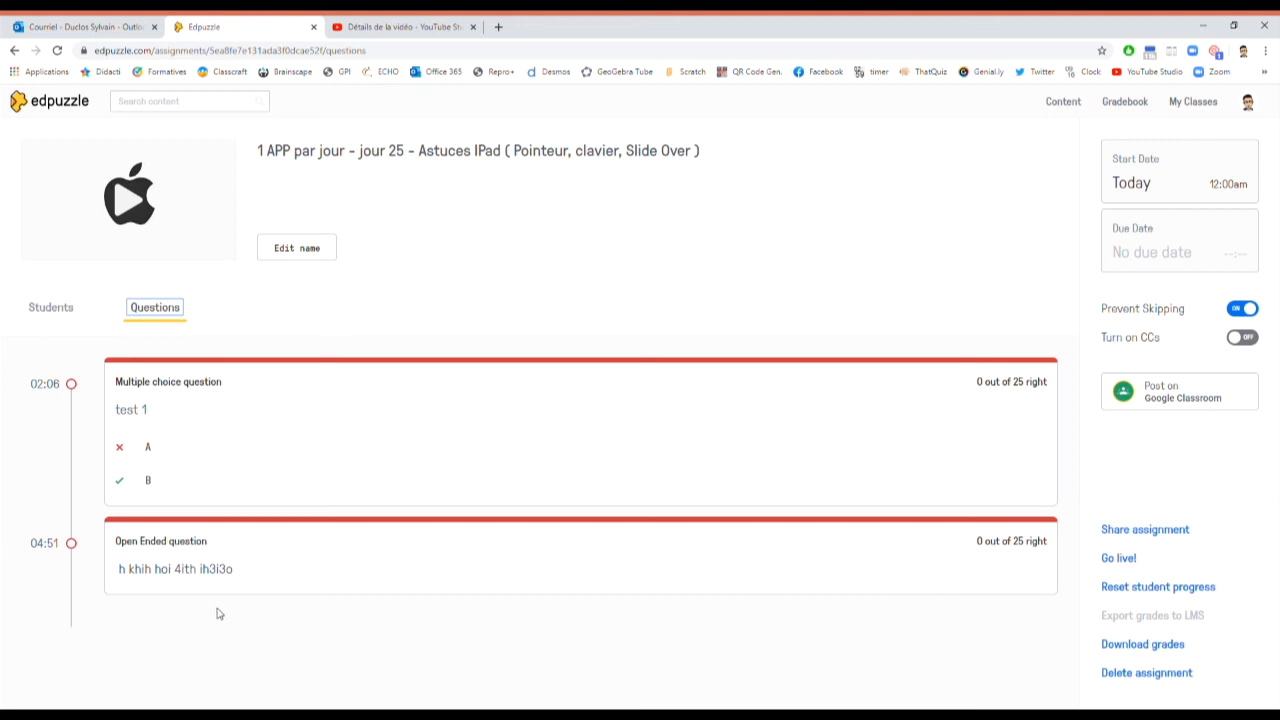
{"action": "left_click", "coordinate": [54, 313]}
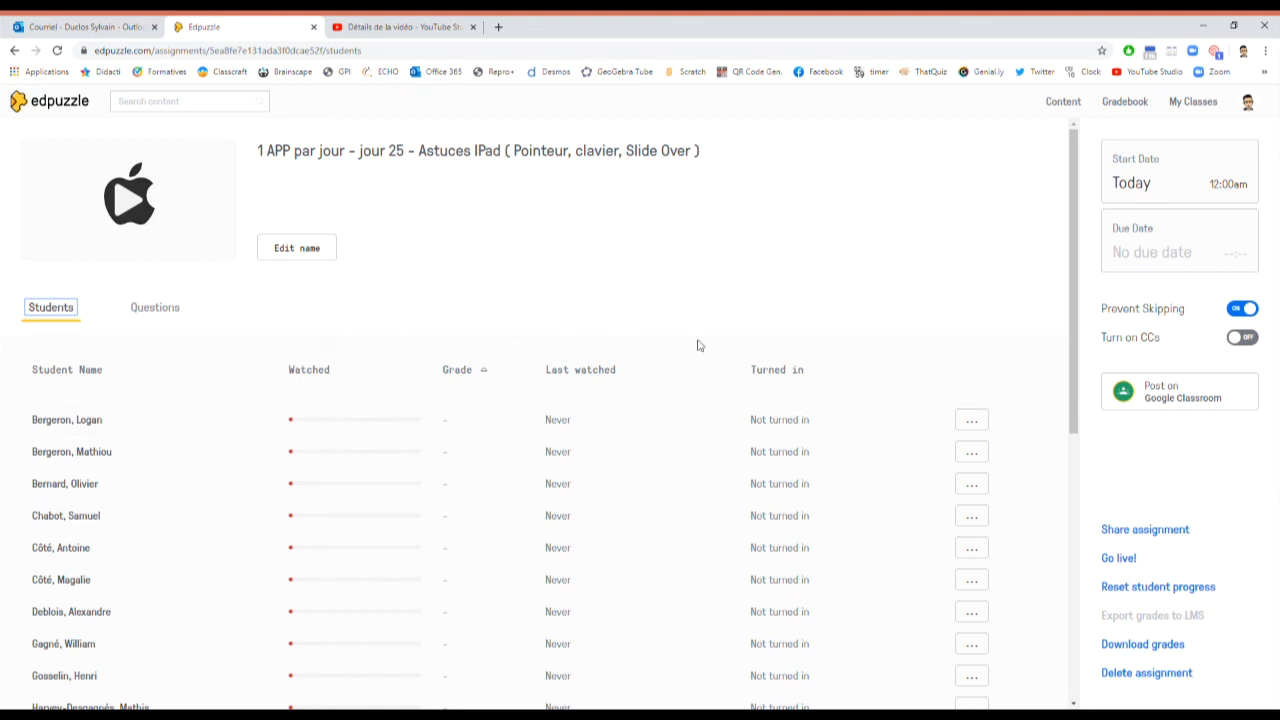
{"action": "scroll", "coordinate": [897, 383], "scroll_direction": "down", "scroll_amount": 5}
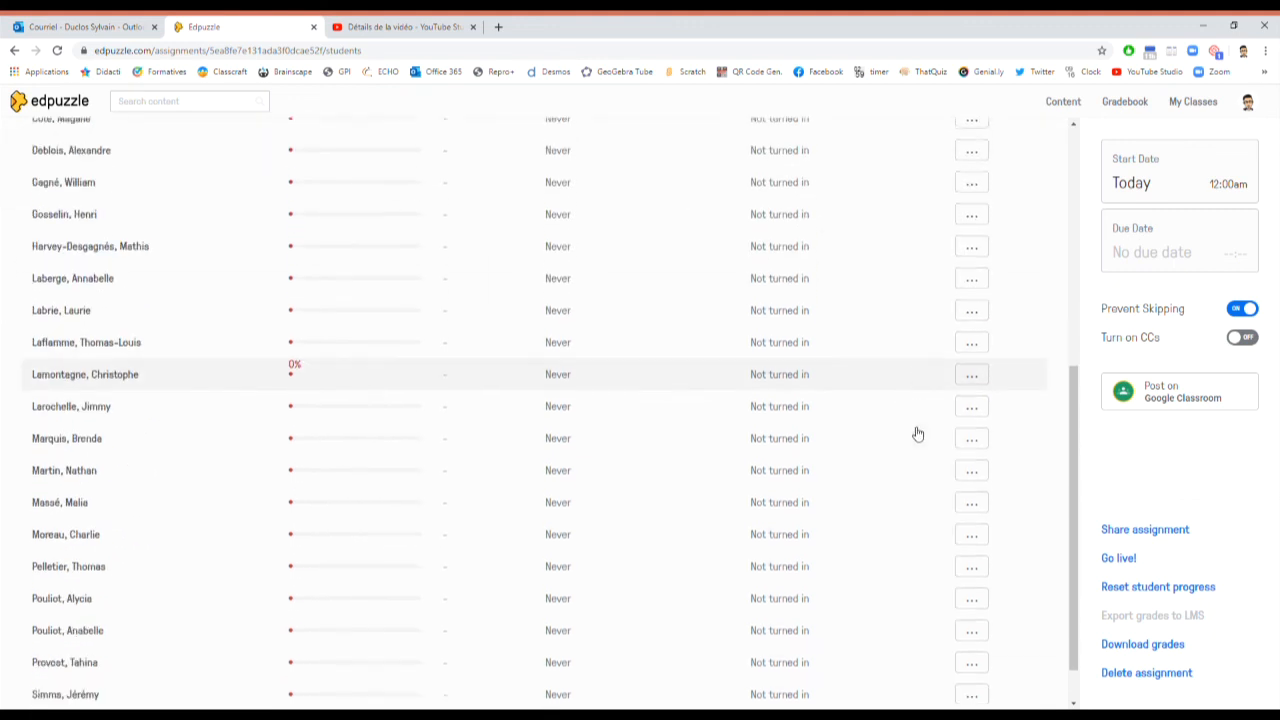
{"action": "scroll", "coordinate": [922, 440], "scroll_direction": "up", "scroll_amount": 5}
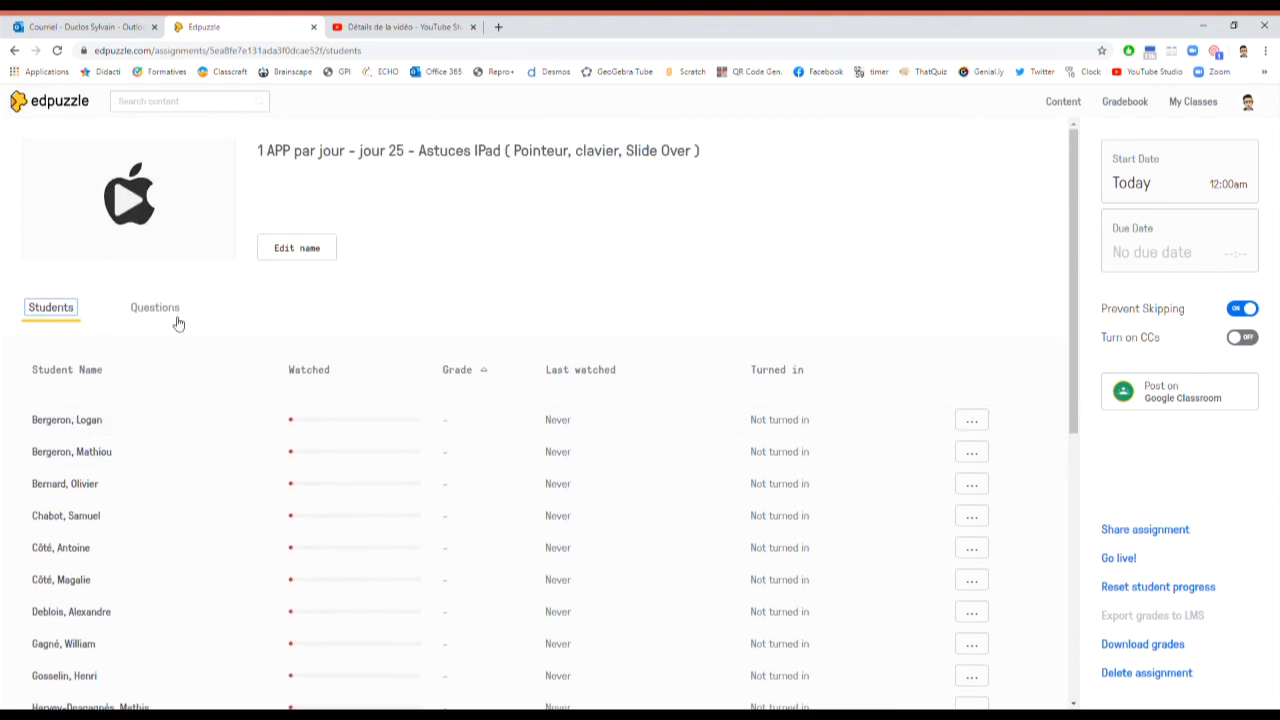
{"action": "scroll", "coordinate": [376, 416], "scroll_direction": "down", "scroll_amount": 2}
{"action": "scroll", "coordinate": [265, 320], "scroll_direction": "up", "scroll_amount": 3}
{"action": "left_click", "coordinate": [155, 312]}
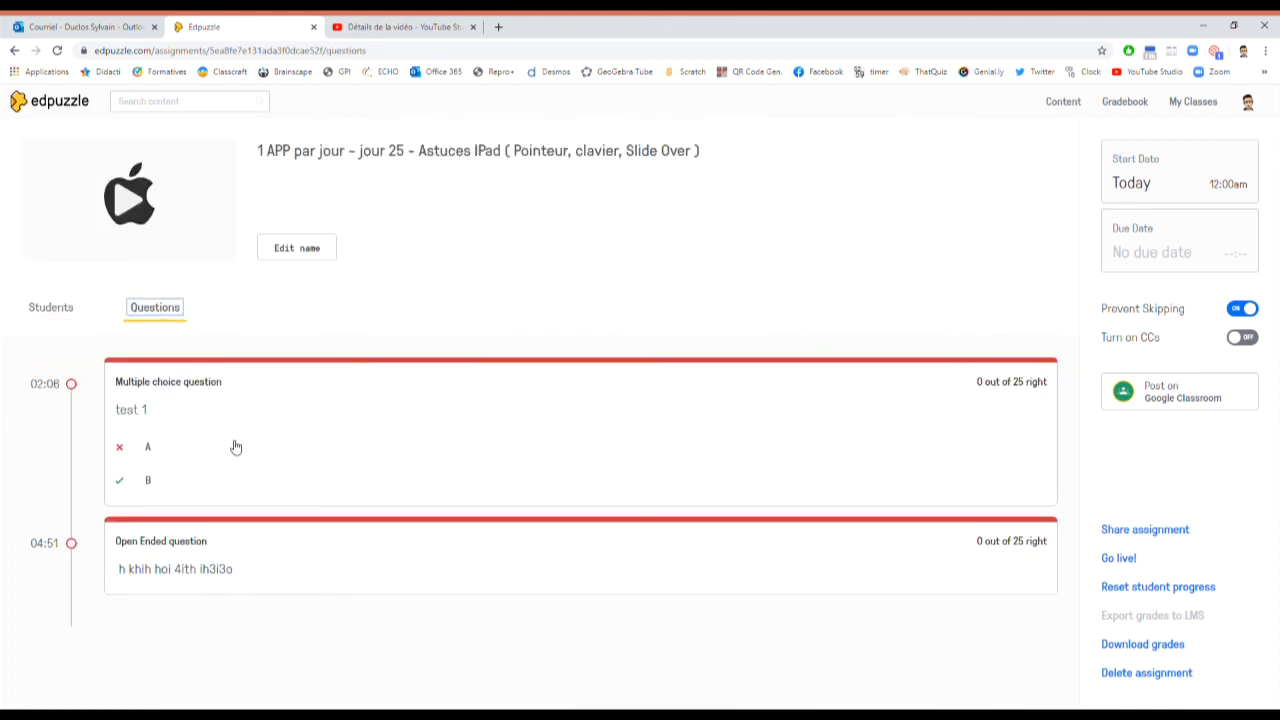